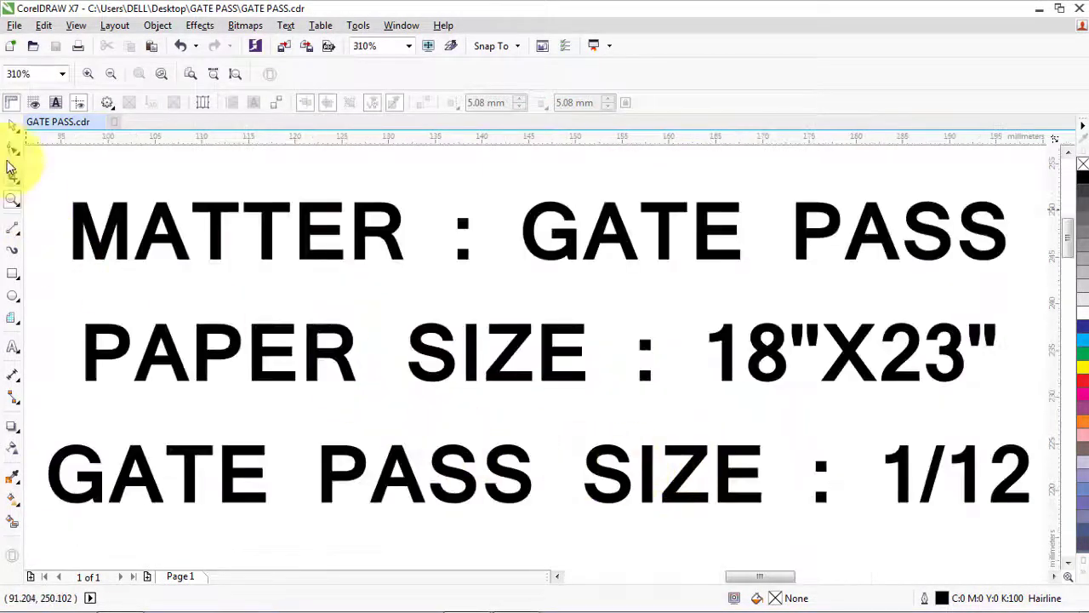
Draw a rectangle about 91 mm wide and 66 mm high on the page below the heading text
click(10, 127)
click(477, 180)
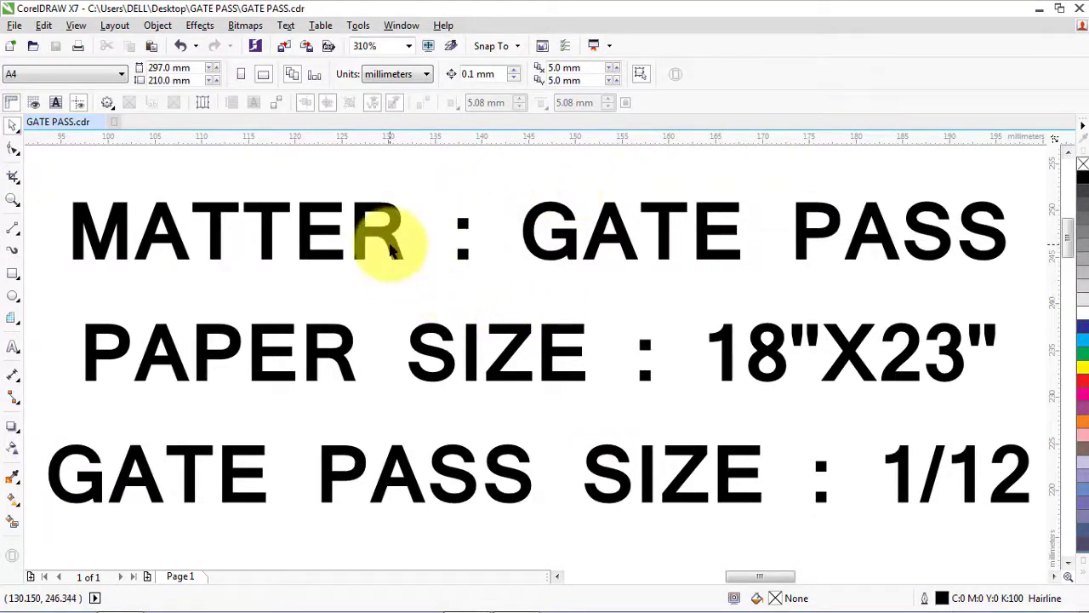
scroll(402, 219, down, 2)
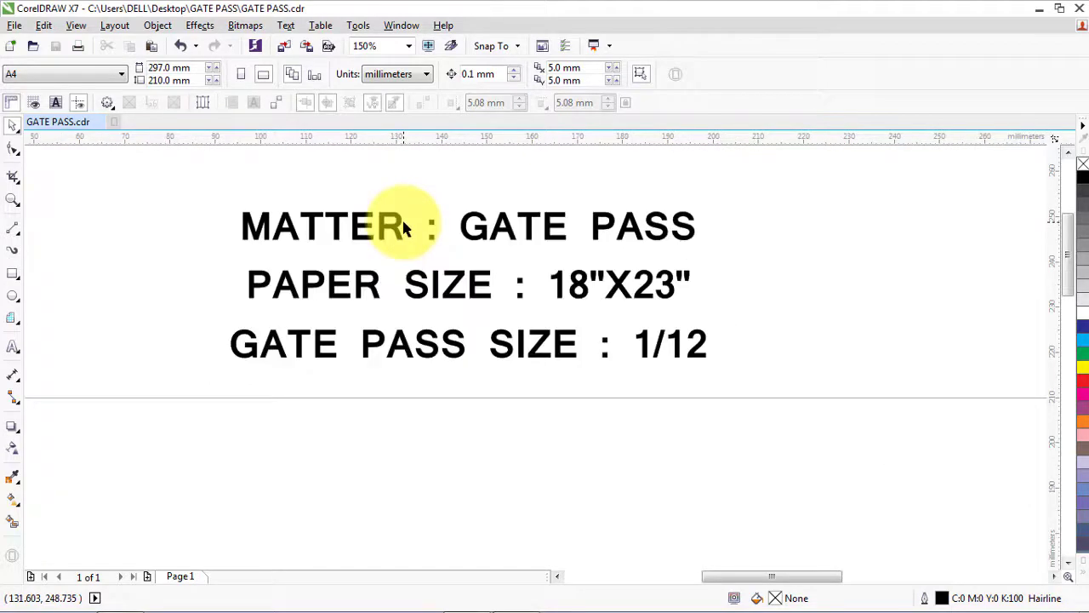
scroll(402, 220, down, 2)
click(166, 294)
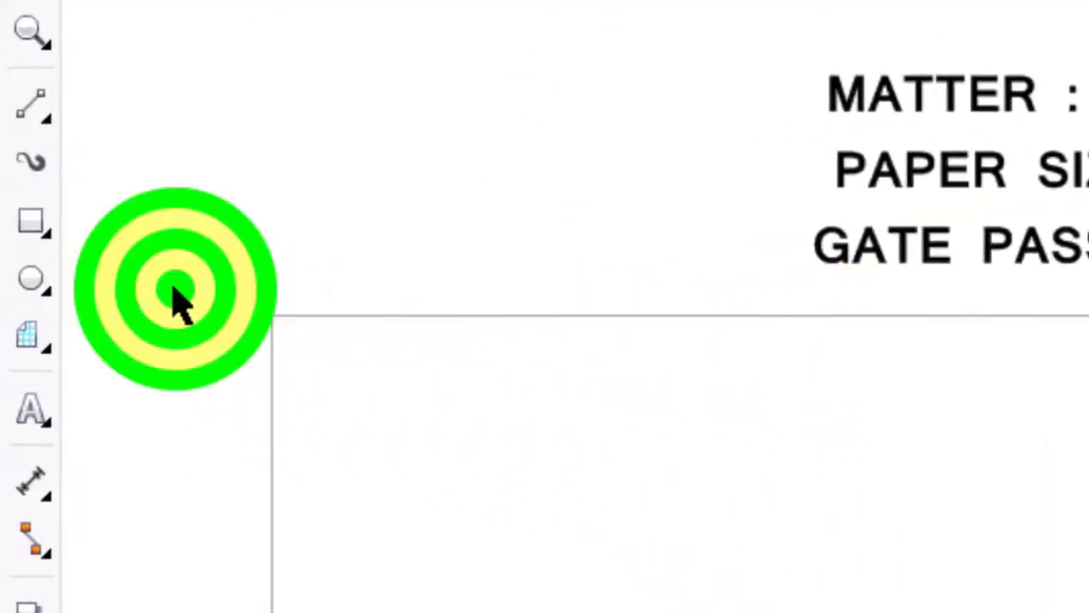
click(27, 230)
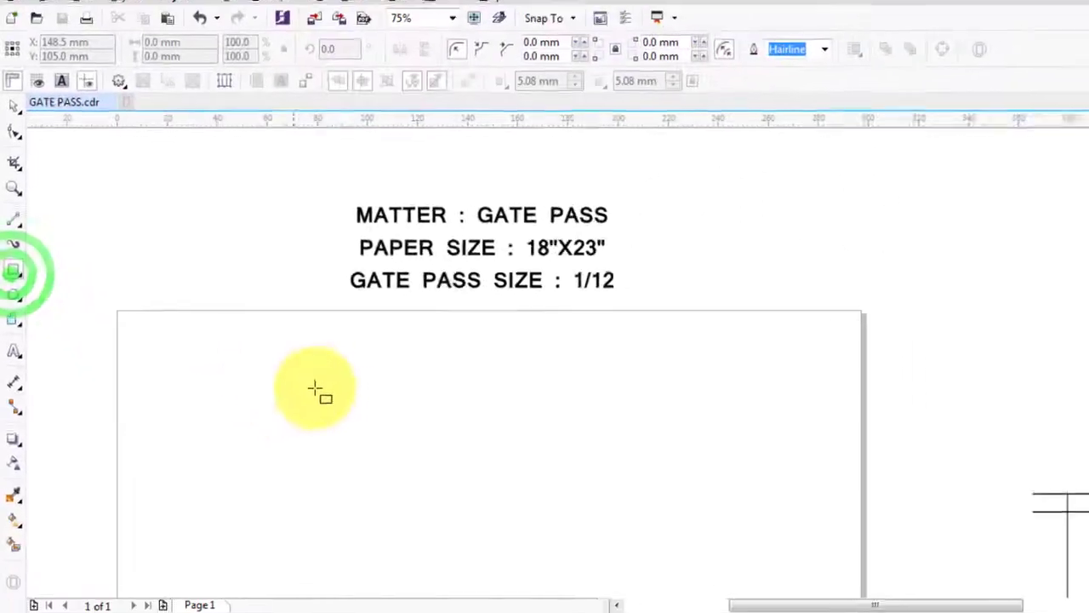
drag(828, 512, 1088, 612)
drag(575, 539, 571, 553)
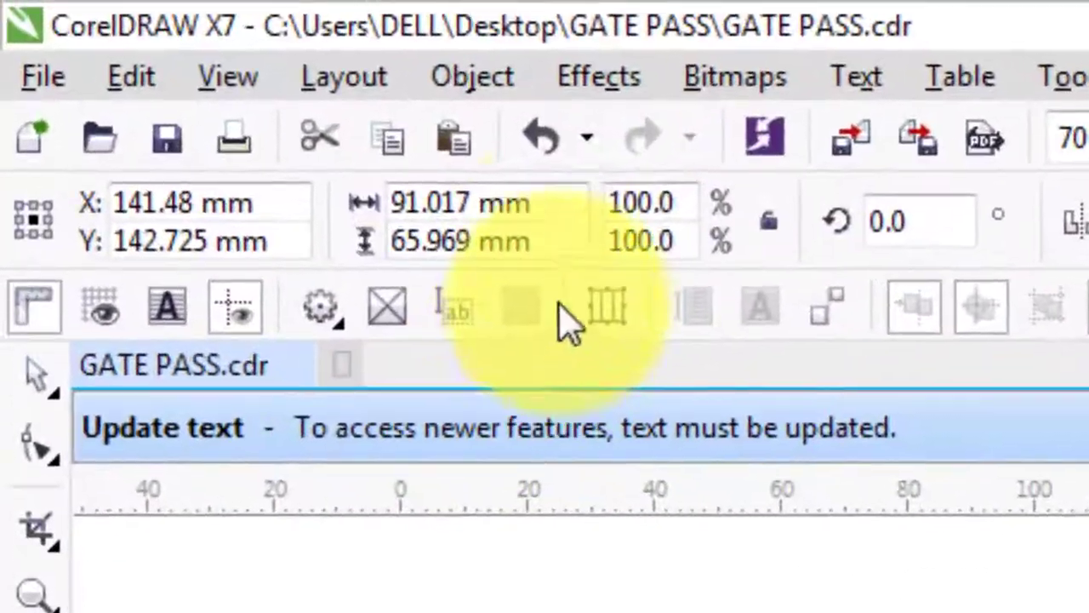
Set the rectangle's size to 108 mm wide and 170 mm high
click(560, 204)
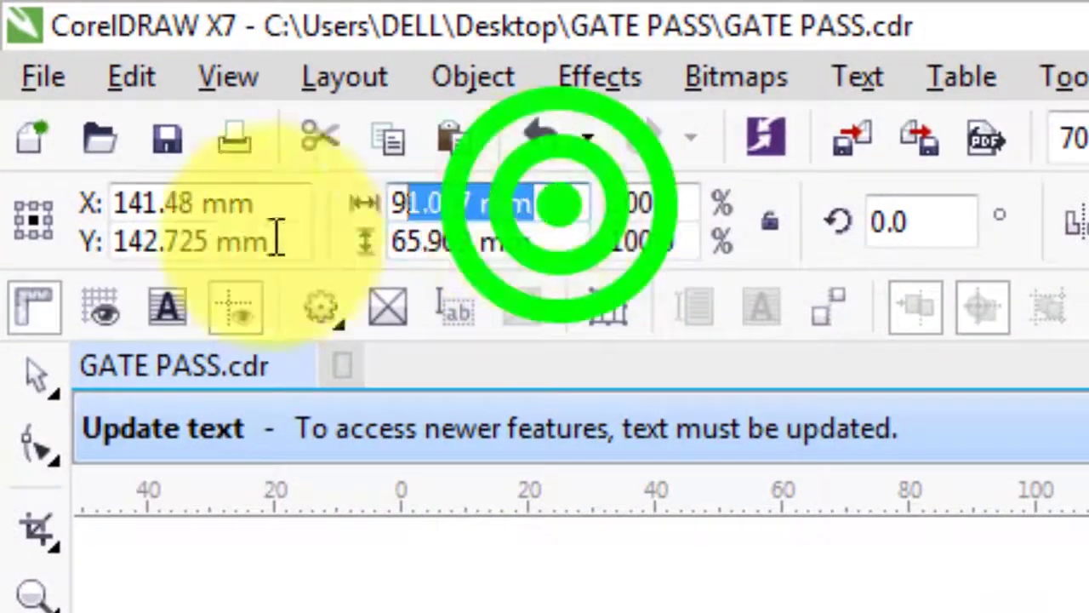
text(108)
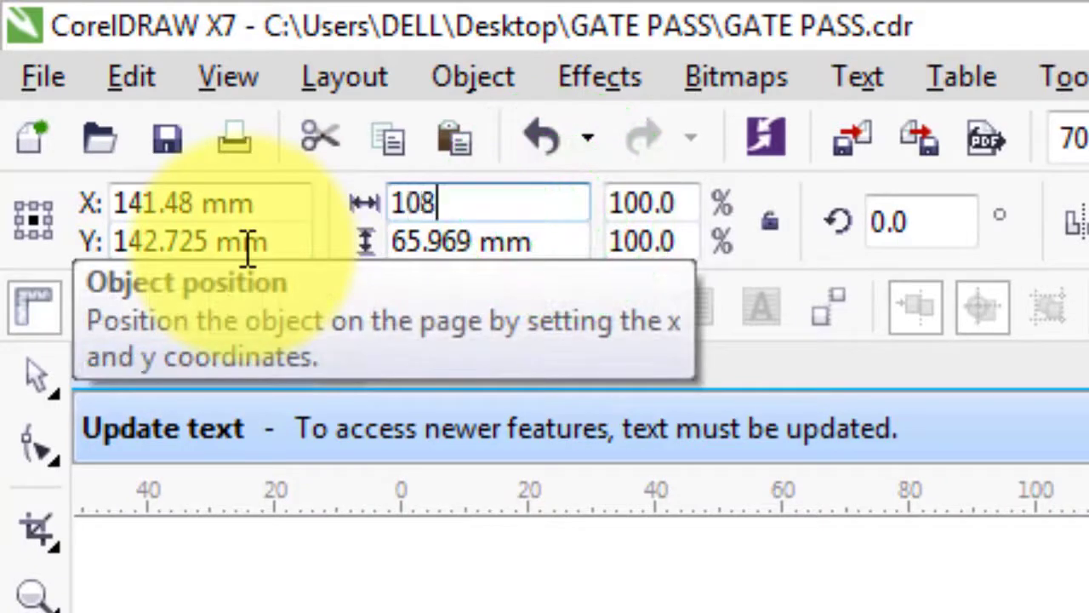
key(Tab)
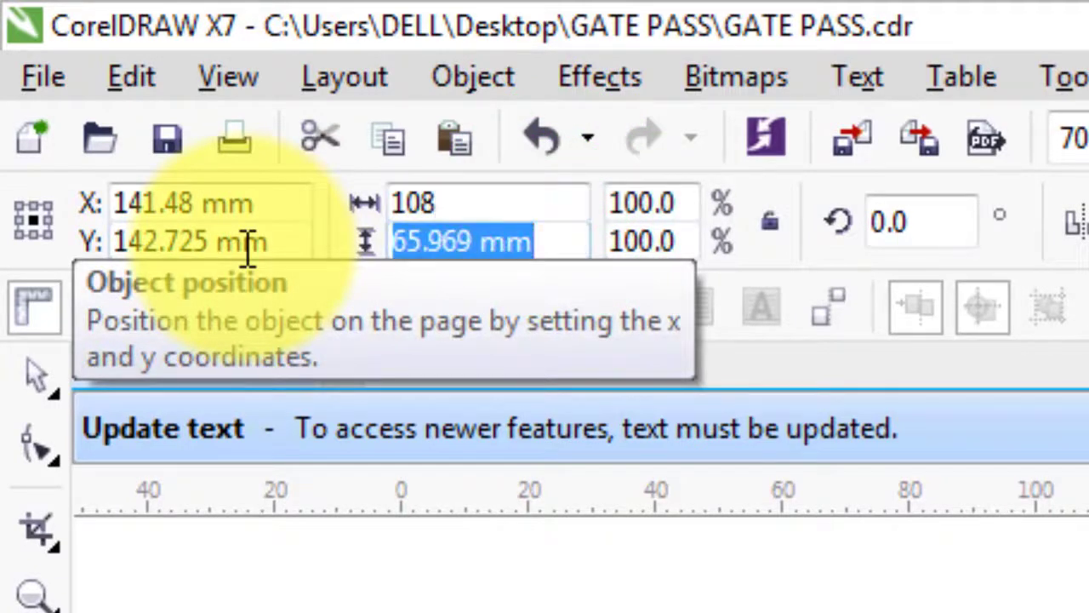
text(170)
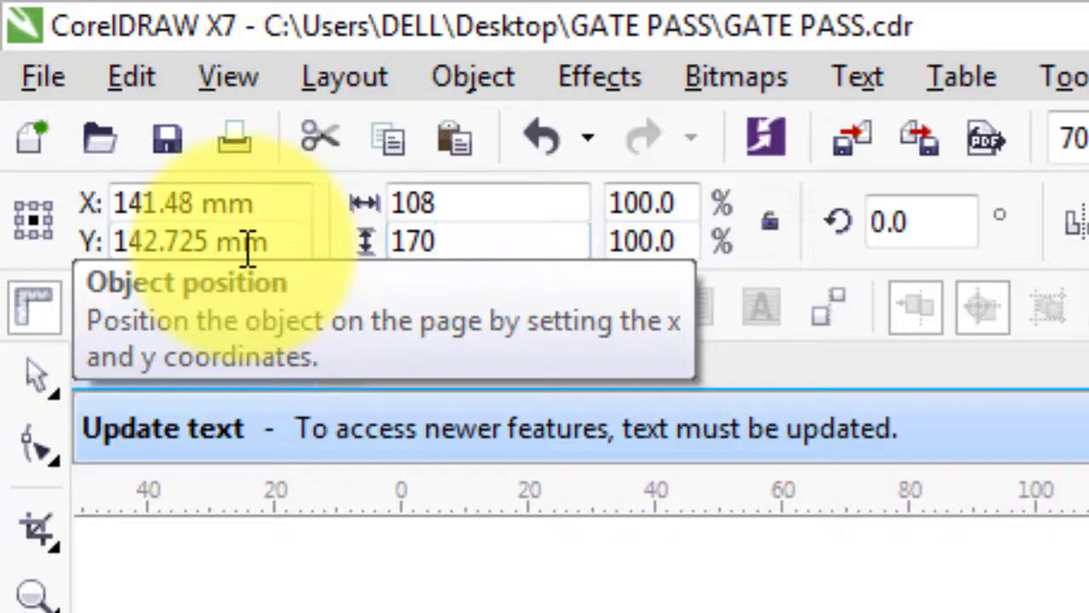
key(Return)
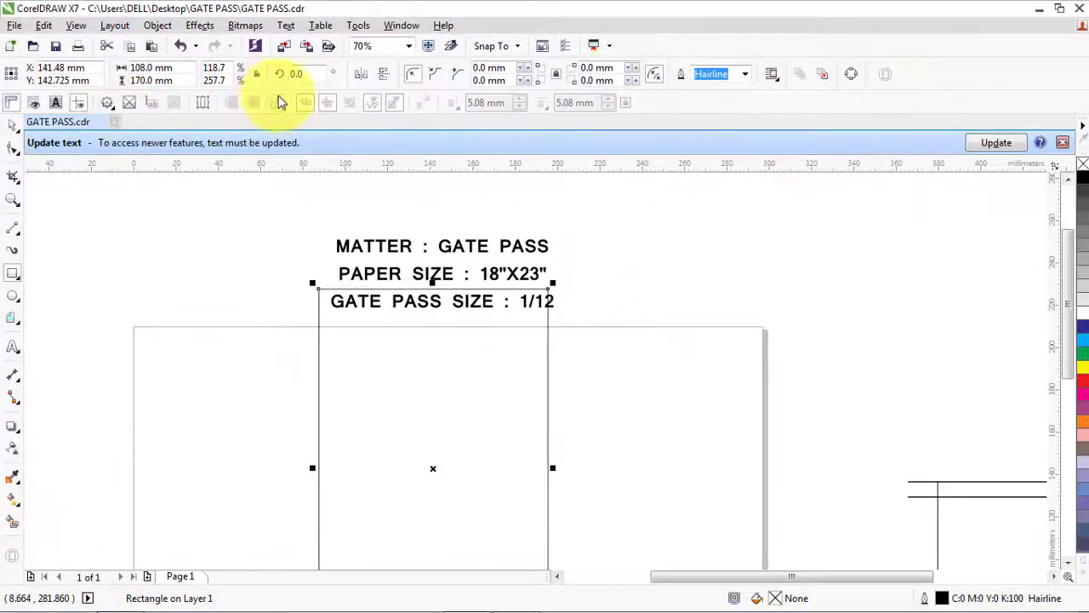
Deselect the rectangle and dismiss the text update notice
click(212, 220)
click(17, 151)
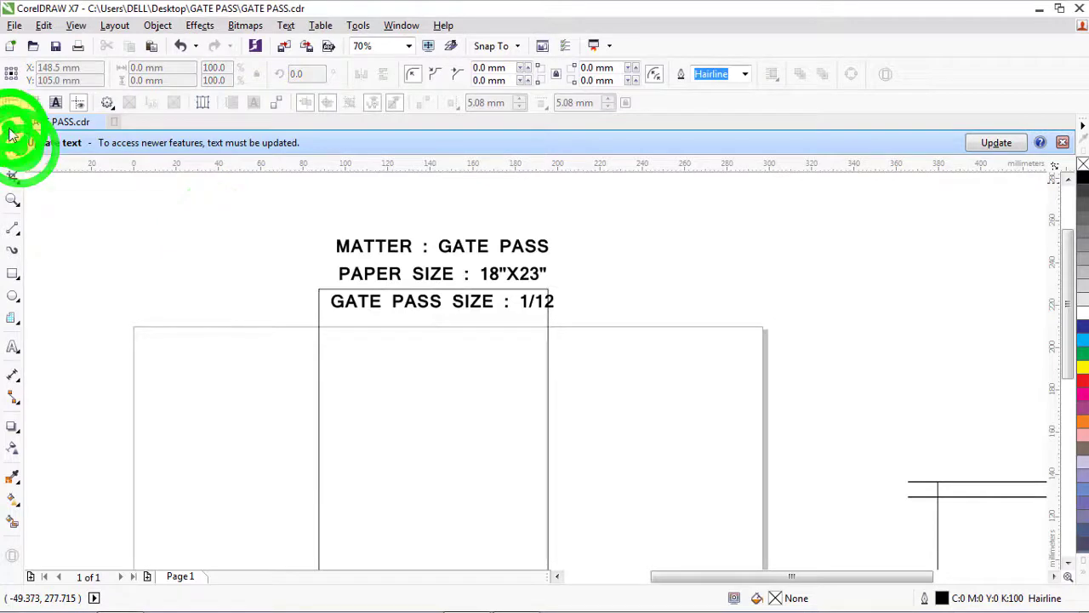
click(1063, 142)
Center the 108 x 170 mm rectangle on the page
click(442, 419)
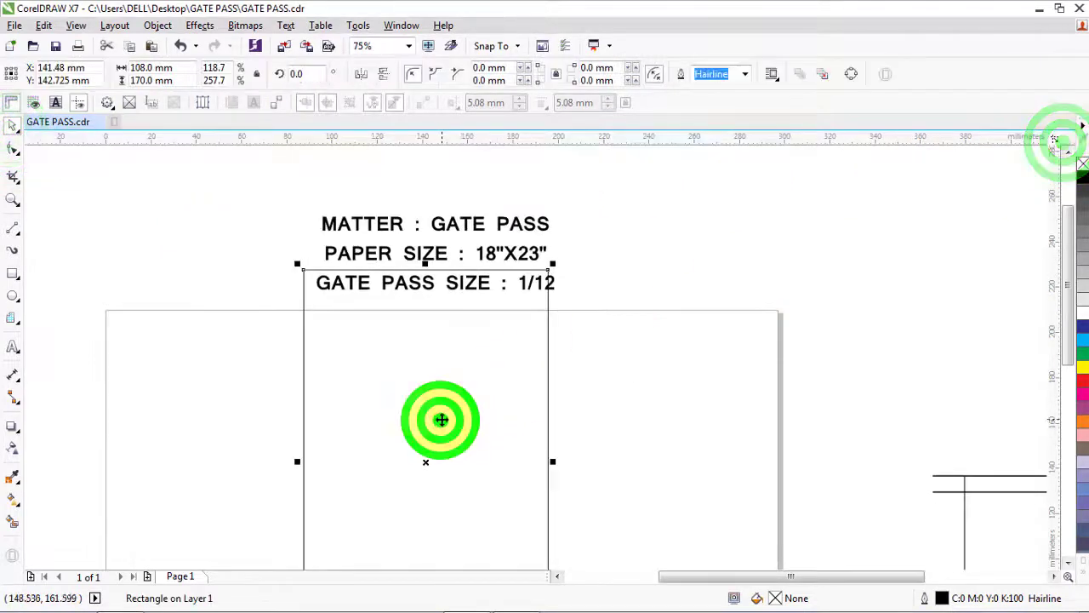
key(p)
scroll(496, 377, down, 2)
scroll(496, 377, up, 2)
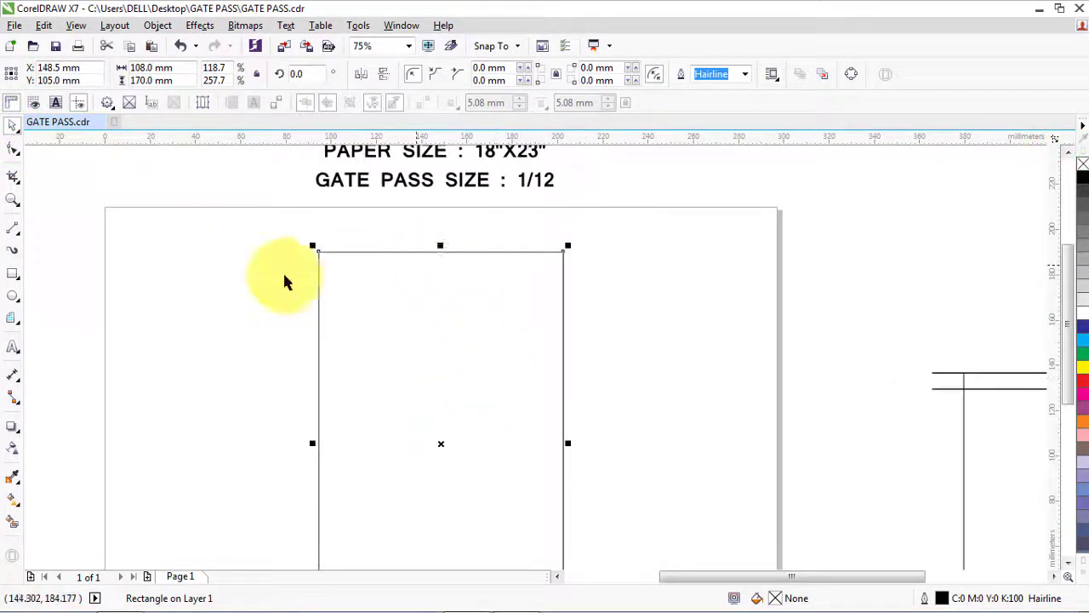
click(245, 284)
Move the table lines and all gate pass text beside the page closer to the rectangle
scroll(360, 257, down, 2)
drag(632, 228, 966, 469)
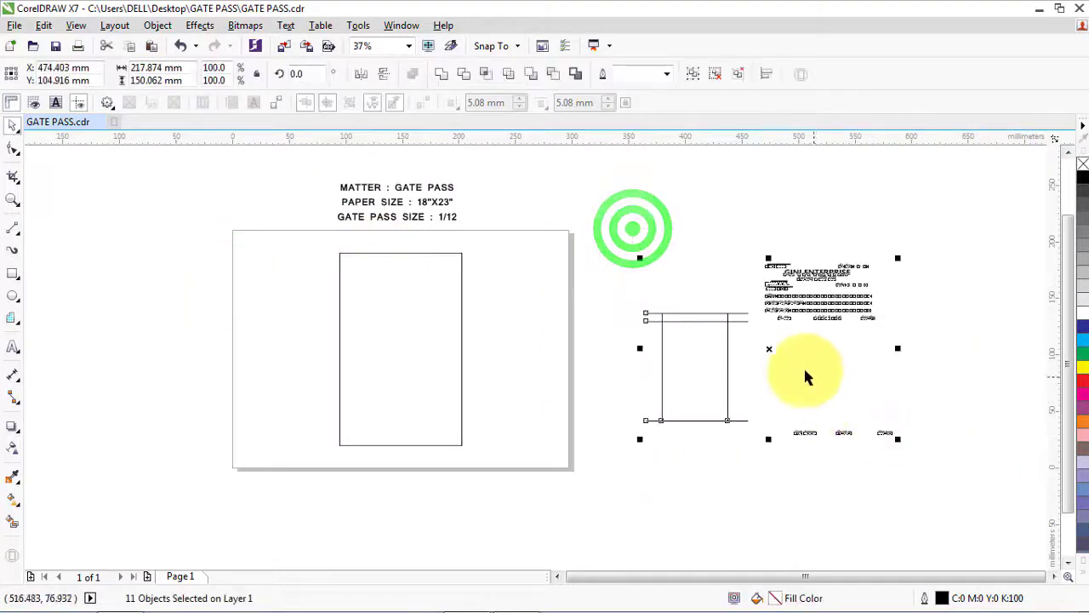
drag(768, 352, 595, 352)
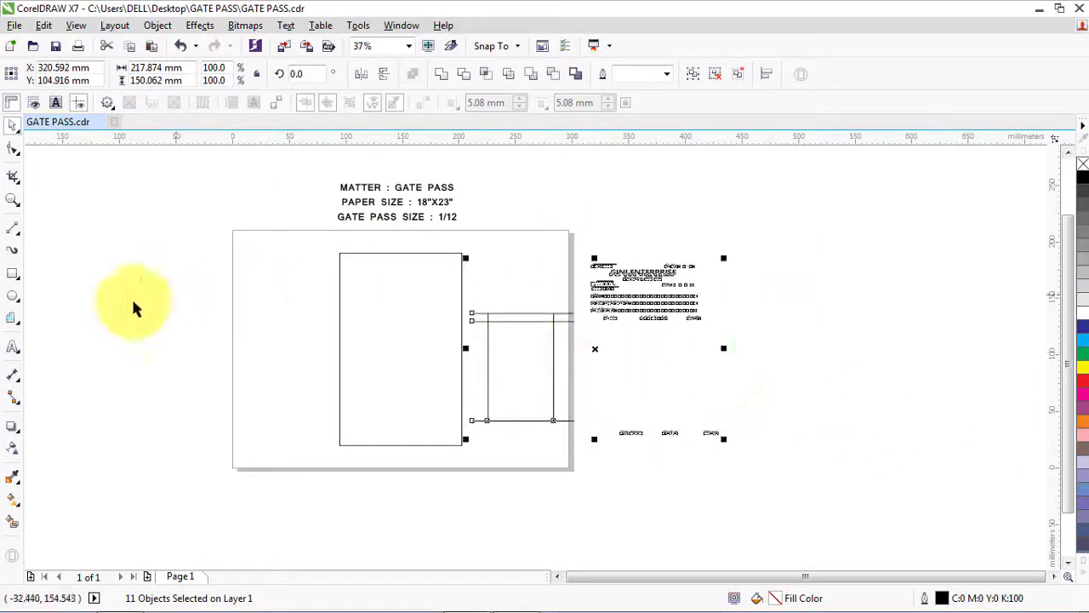
click(130, 305)
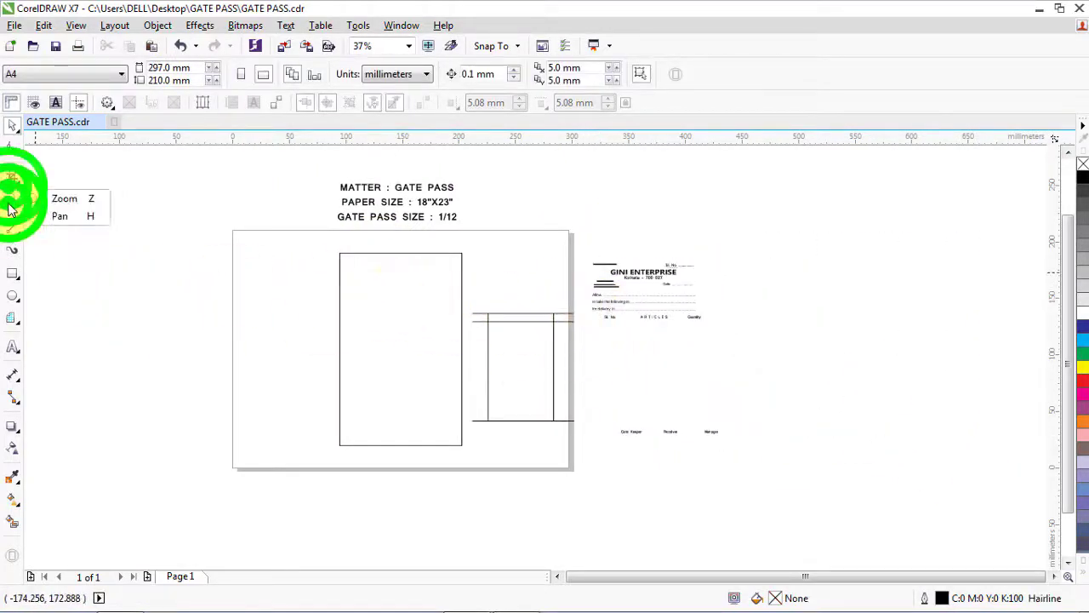
drag(316, 170, 731, 484)
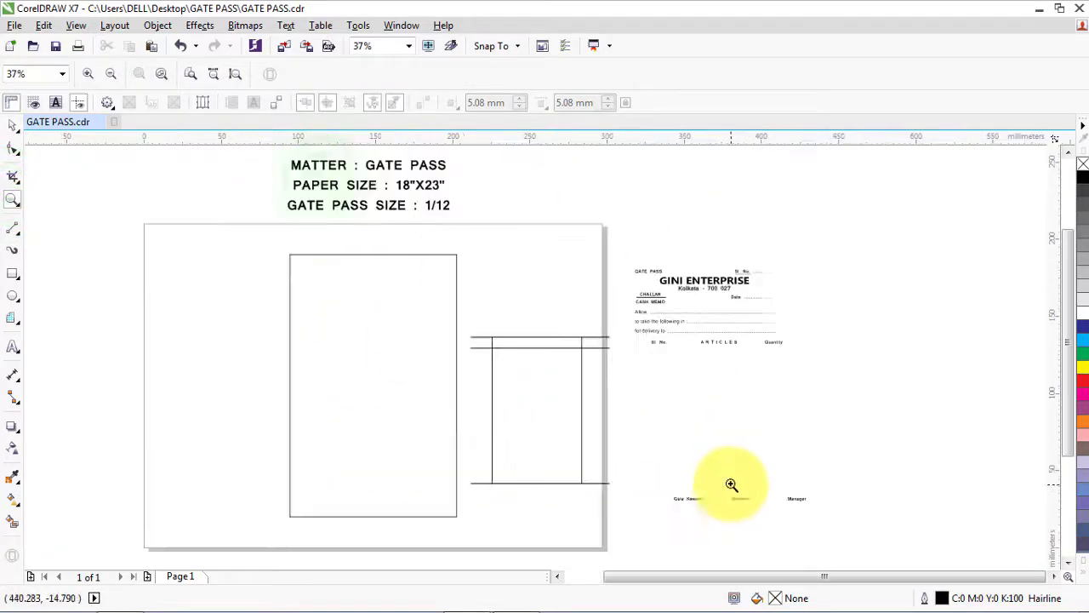
click(12, 124)
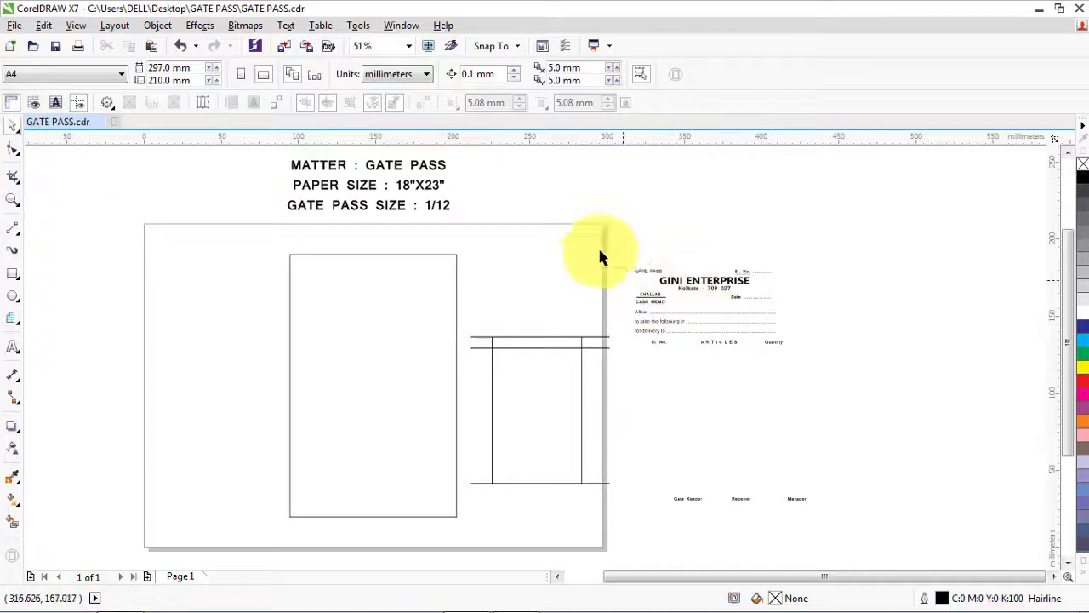
click(564, 200)
scroll(603, 267, up, 2)
scroll(746, 253, down, 2)
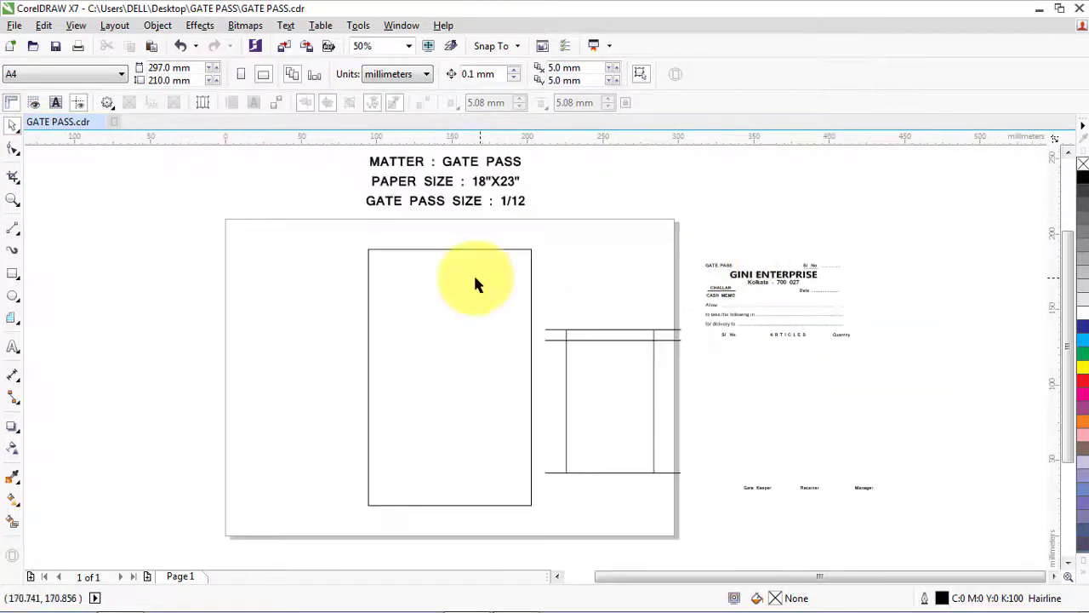
scroll(472, 281, up, 2)
scroll(906, 265, down, 2)
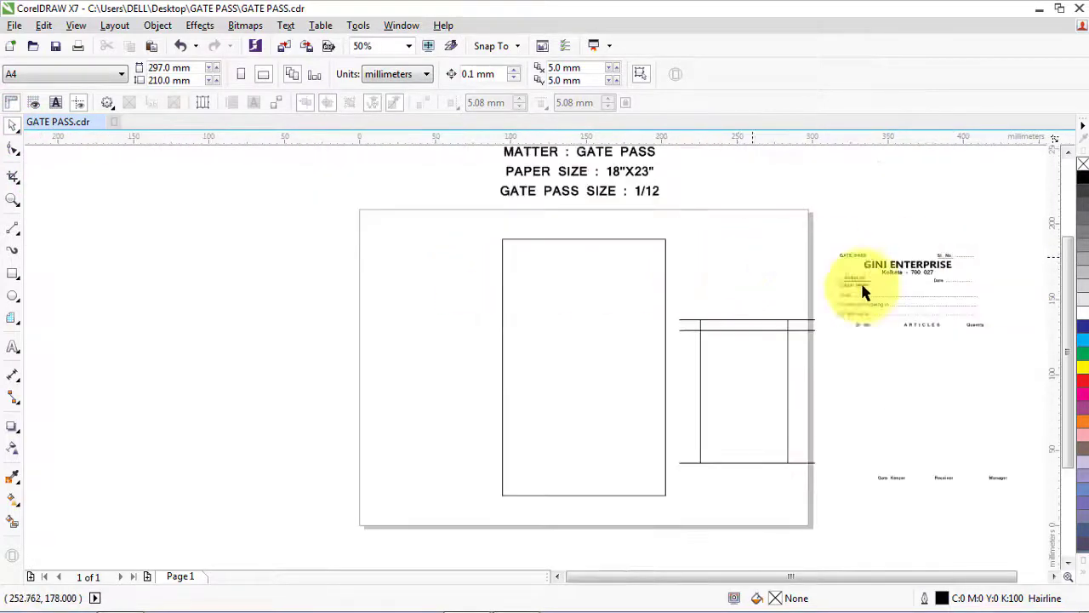
scroll(973, 304, up, 2)
scroll(751, 232, down, 2)
Group the GINI ENTERPRISE header text with its form lines and column headings, and center the group horizontally in the rectangle
click(737, 214)
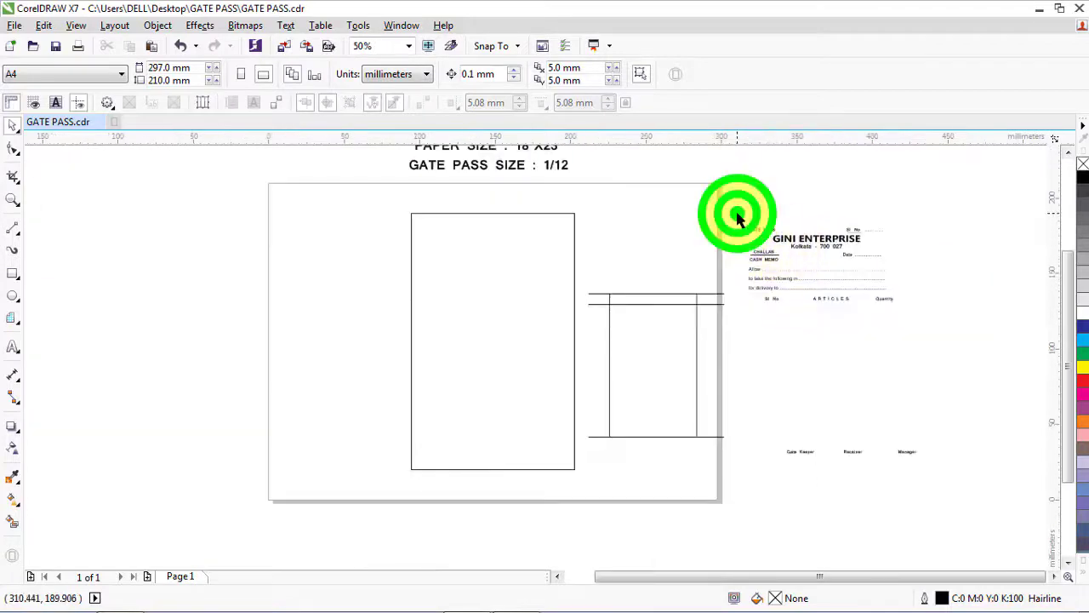
drag(904, 312, 905, 307)
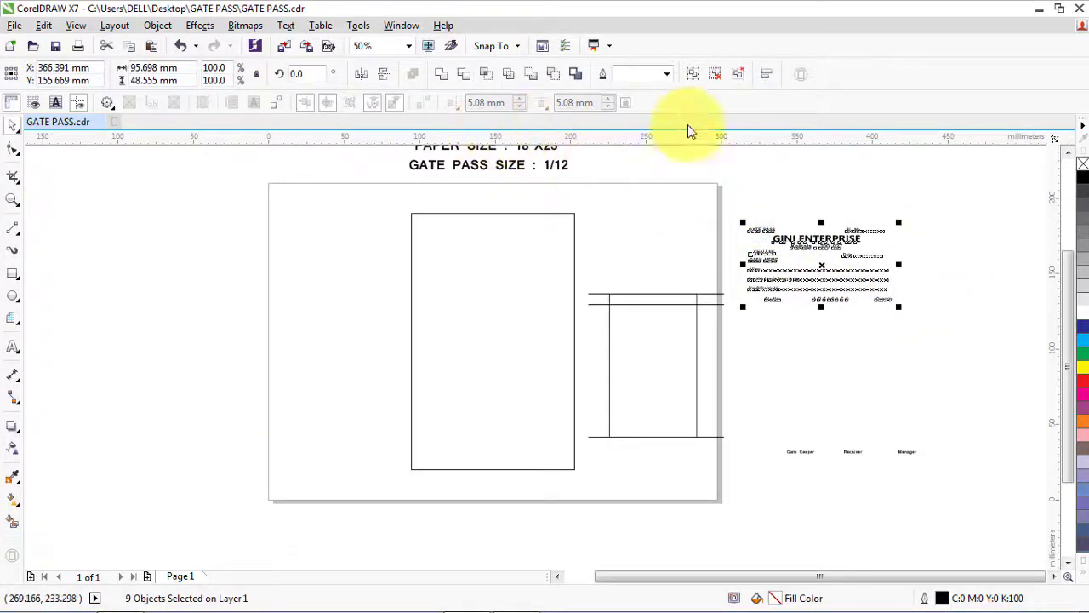
click(694, 75)
shift+click(520, 250)
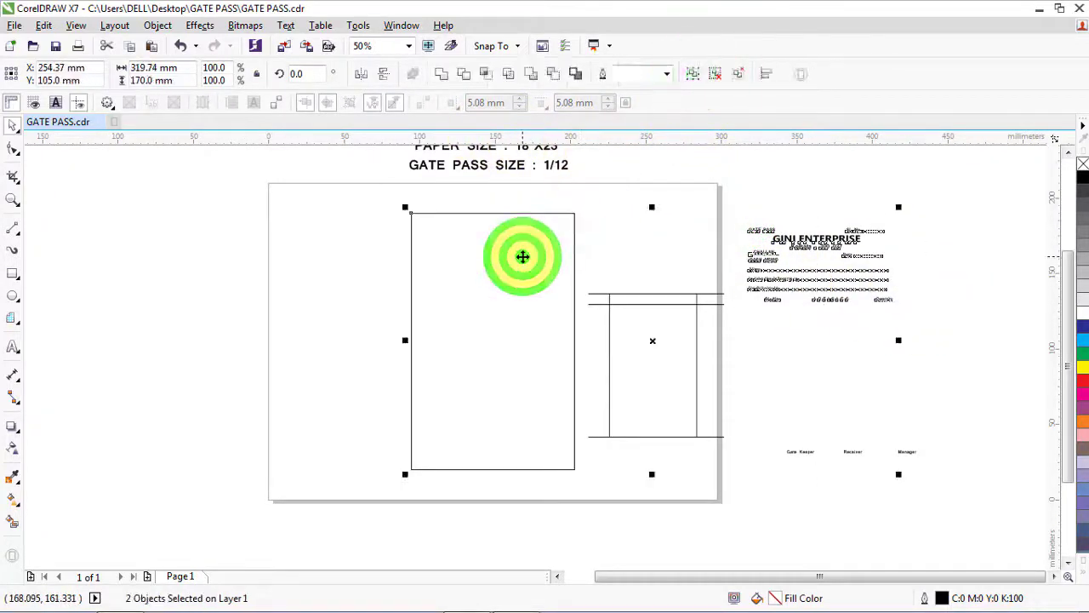
key(c)
click(276, 287)
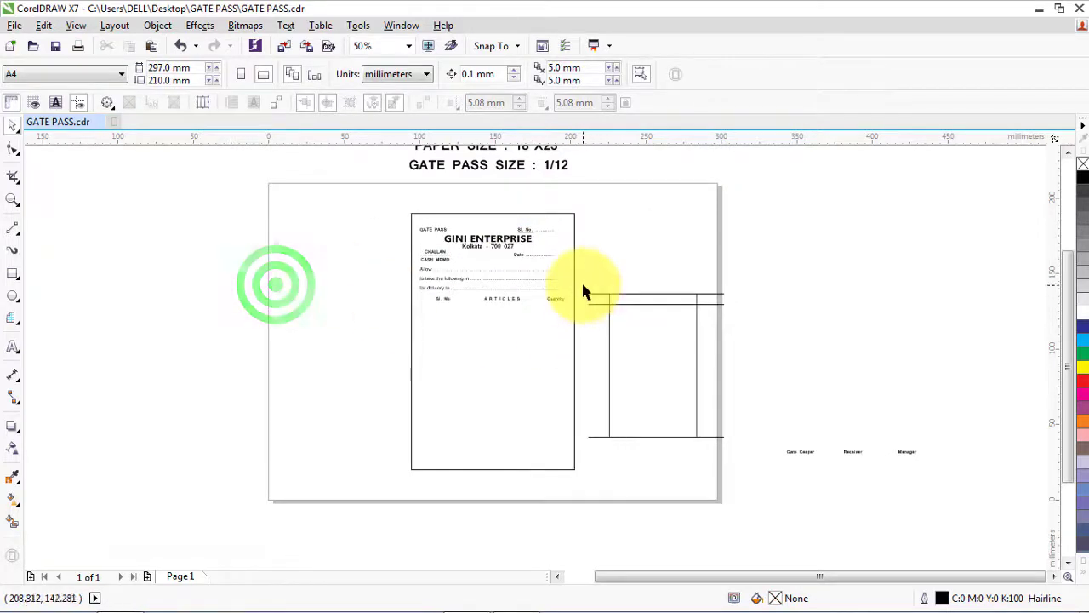
Center the table line group horizontally in the gate pass rectangle
drag(583, 285, 739, 447)
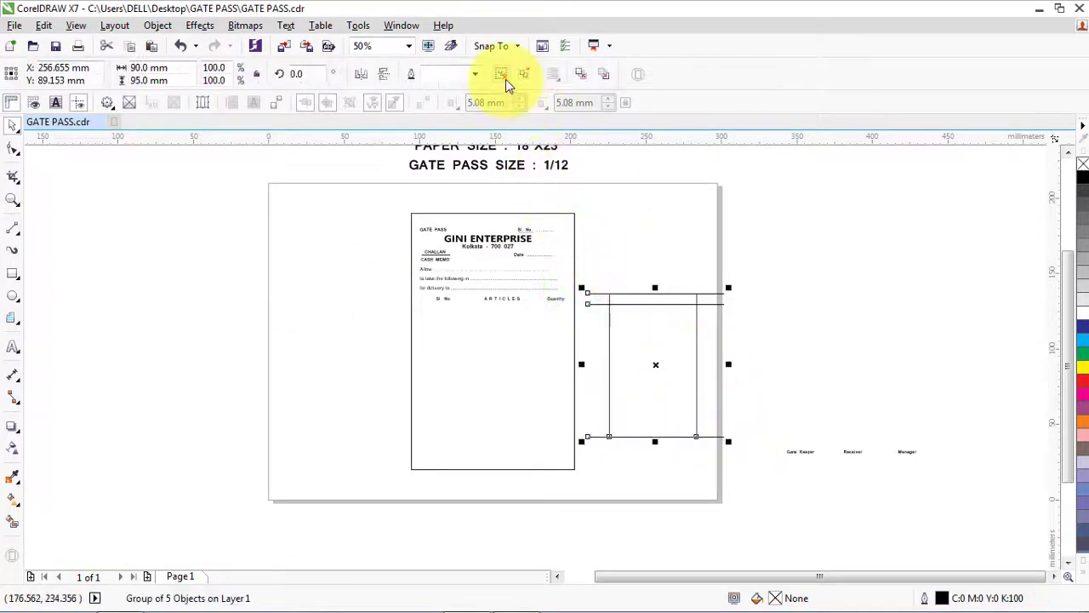
shift+click(516, 369)
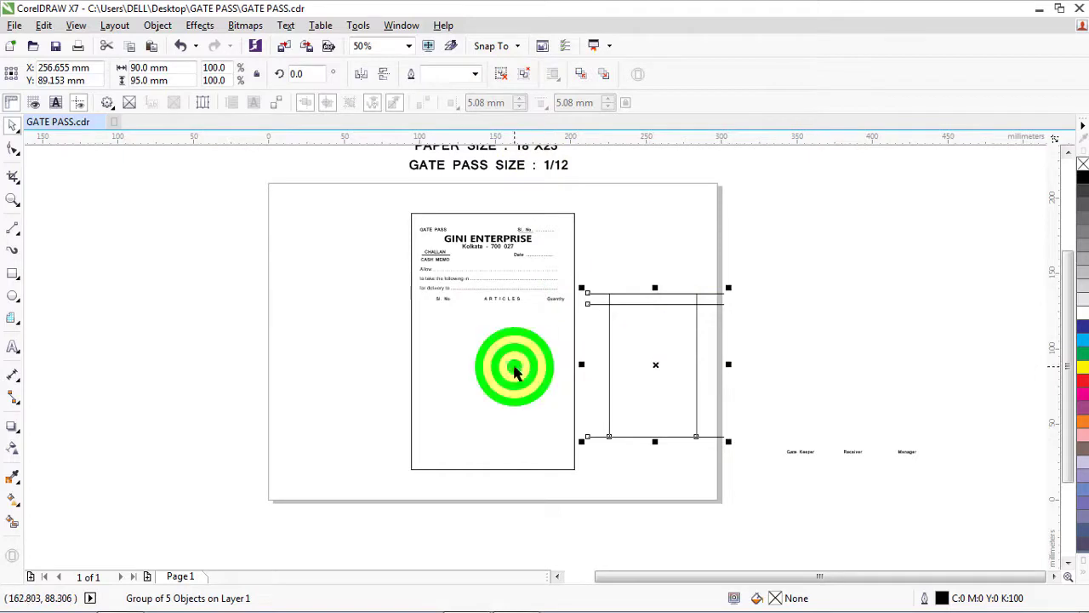
key(c)
click(320, 368)
Ungroup all of the gate pass header text so its parts can be moved separately
scroll(445, 312, up, 3)
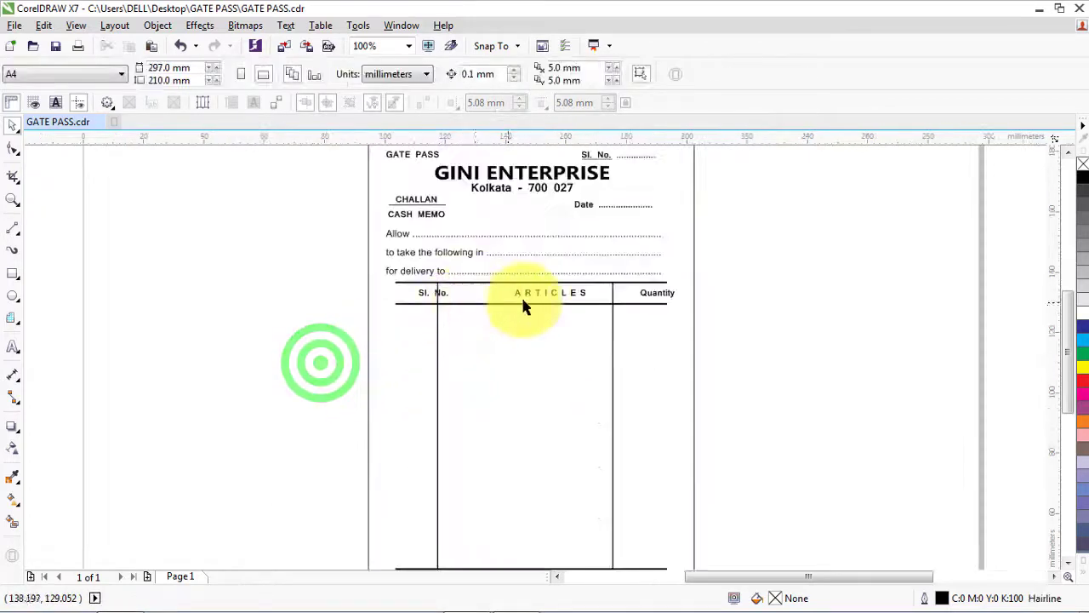
click(324, 295)
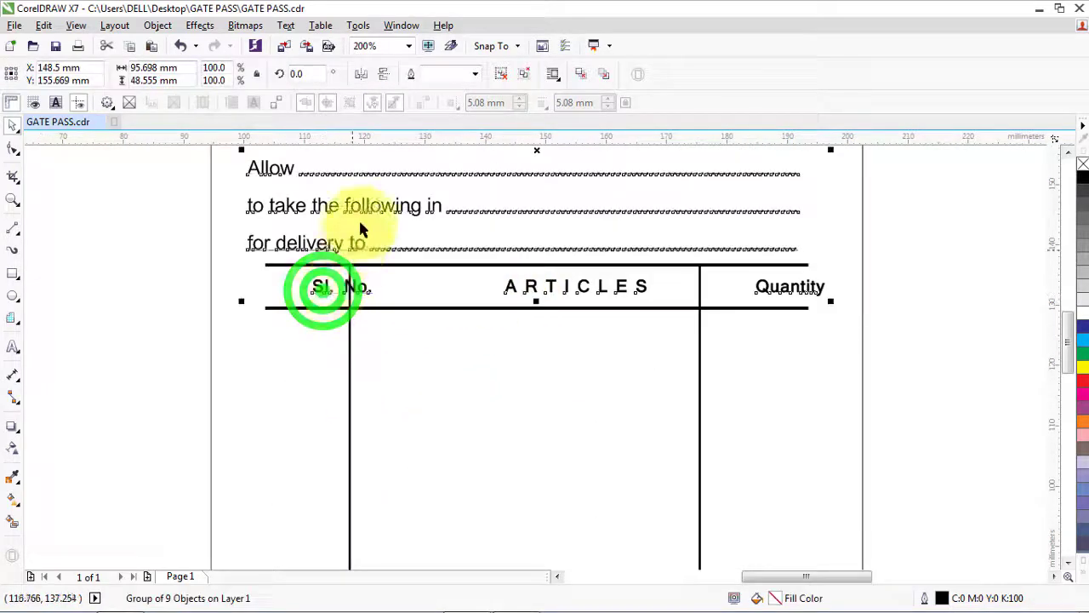
click(819, 292)
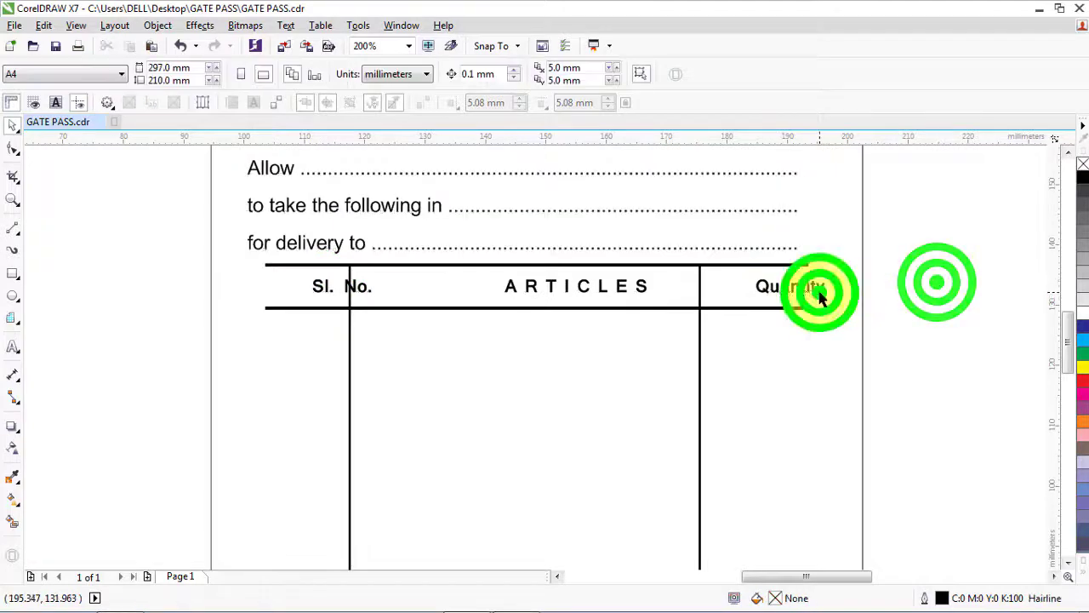
click(523, 77)
click(904, 298)
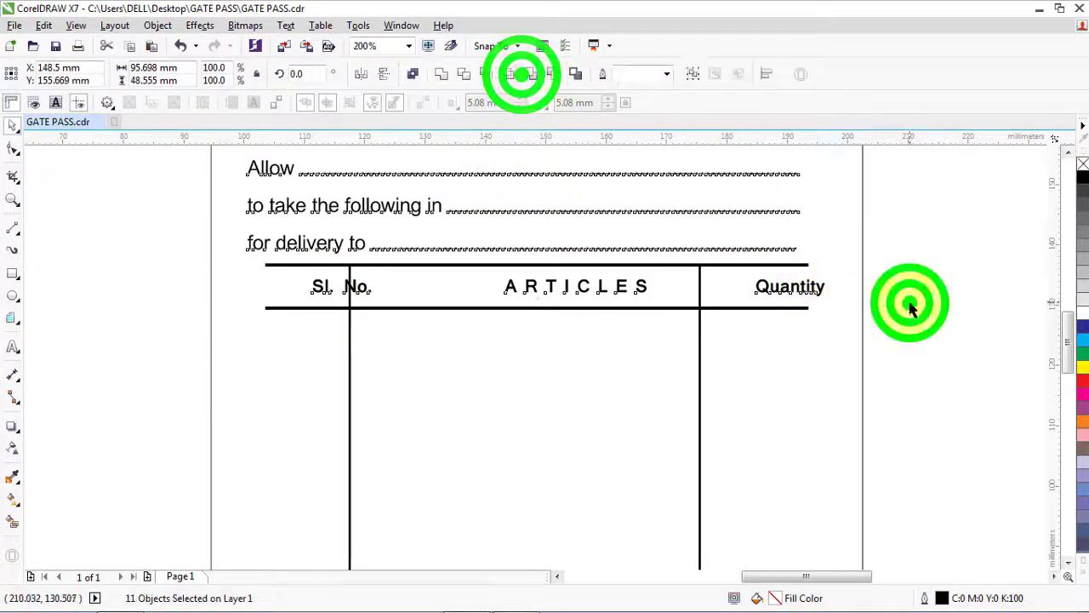
Shift the Sl. No., ARTICLES and Quantity headings together to the left so they fit inside their table columns
drag(889, 271, 280, 364)
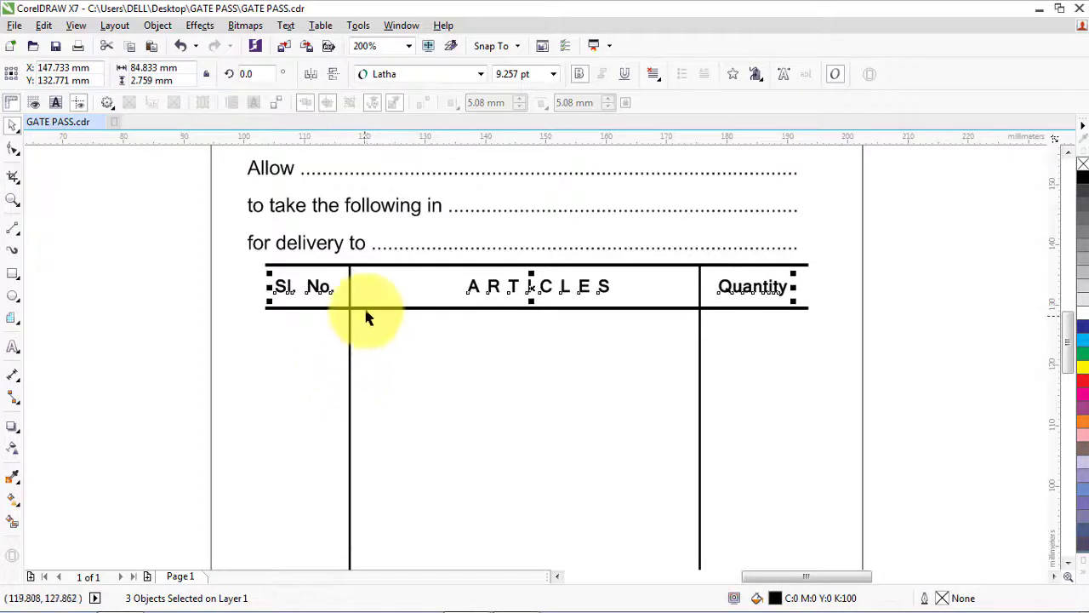
scroll(368, 317, down, 1)
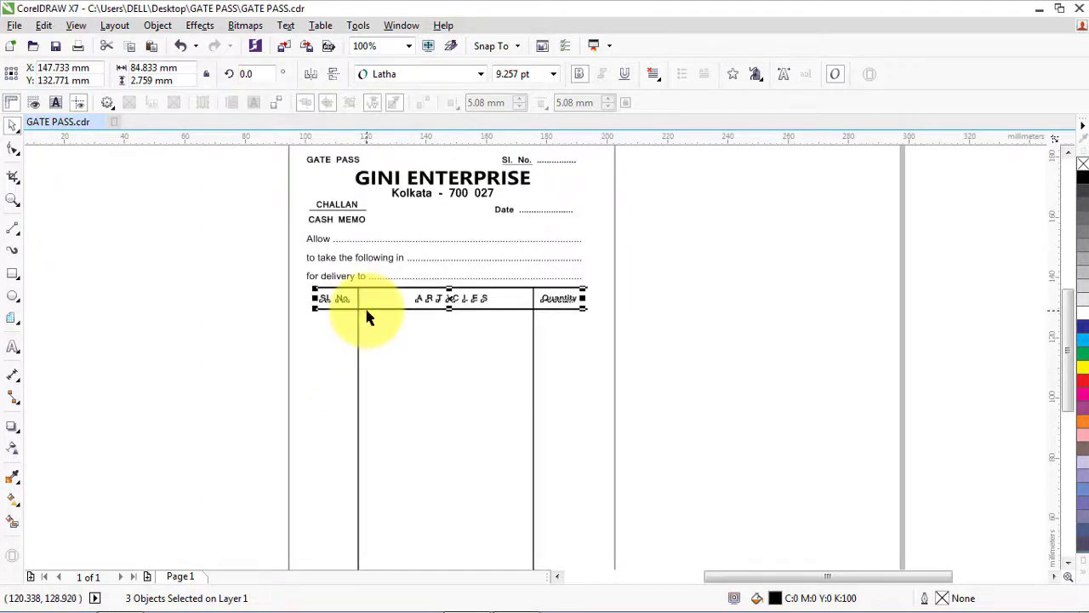
click(357, 297)
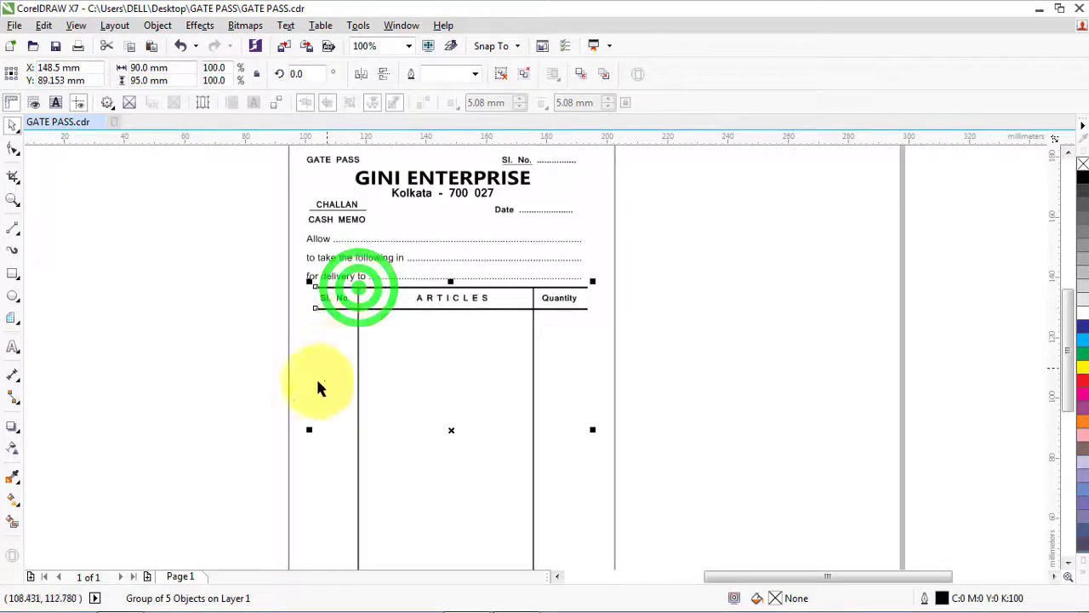
click(294, 381)
click(197, 368)
Left-align the Allow / to take the following in / for delivery to text with the articles table
scroll(397, 235, up, 1)
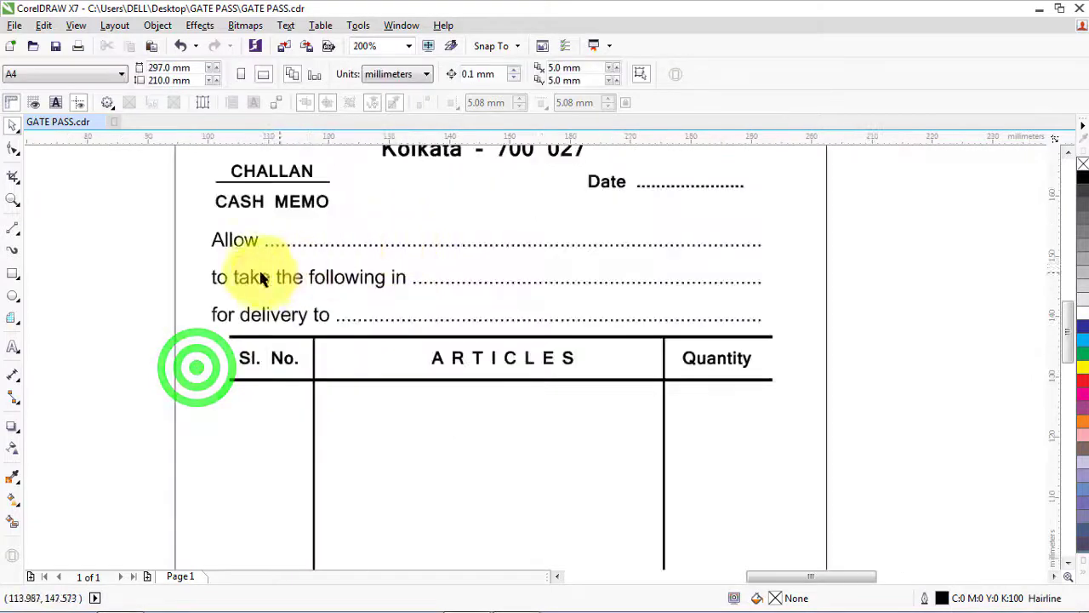
click(247, 240)
click(273, 378)
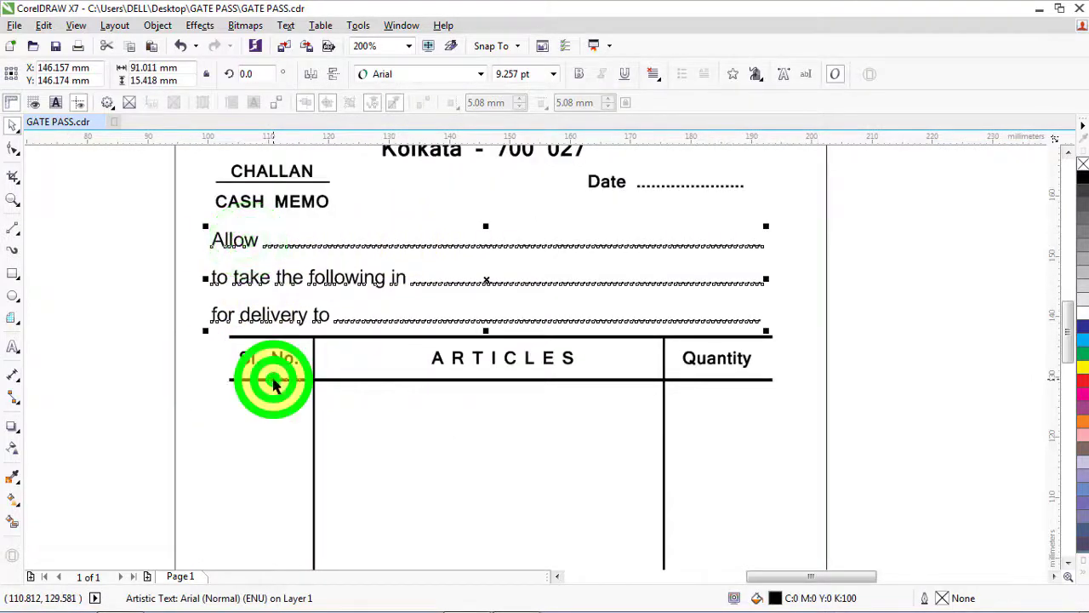
key(l)
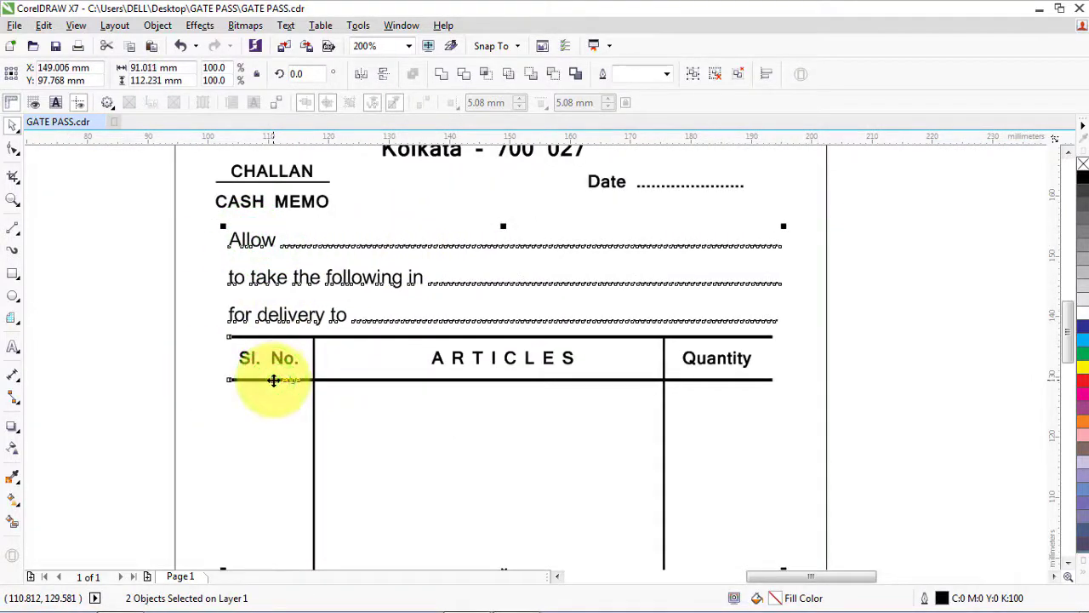
click(68, 406)
Left-align the GATE PASS title and the CHALLAN / CASH MEMO text with its dividing line to the articles table
scroll(224, 377, down, 1)
scroll(219, 295, up, 1)
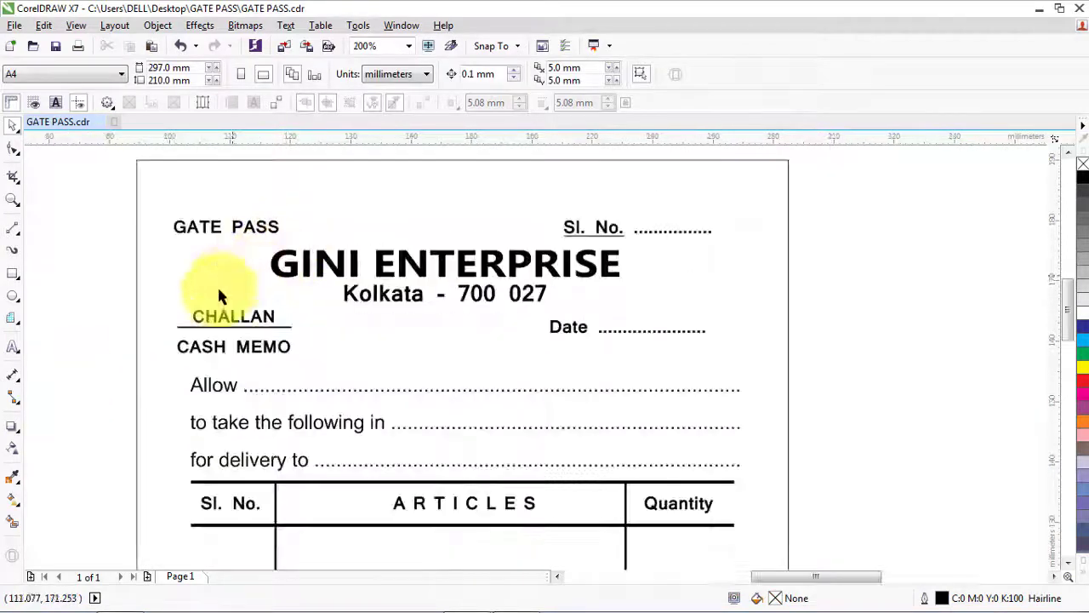
drag(91, 177, 337, 359)
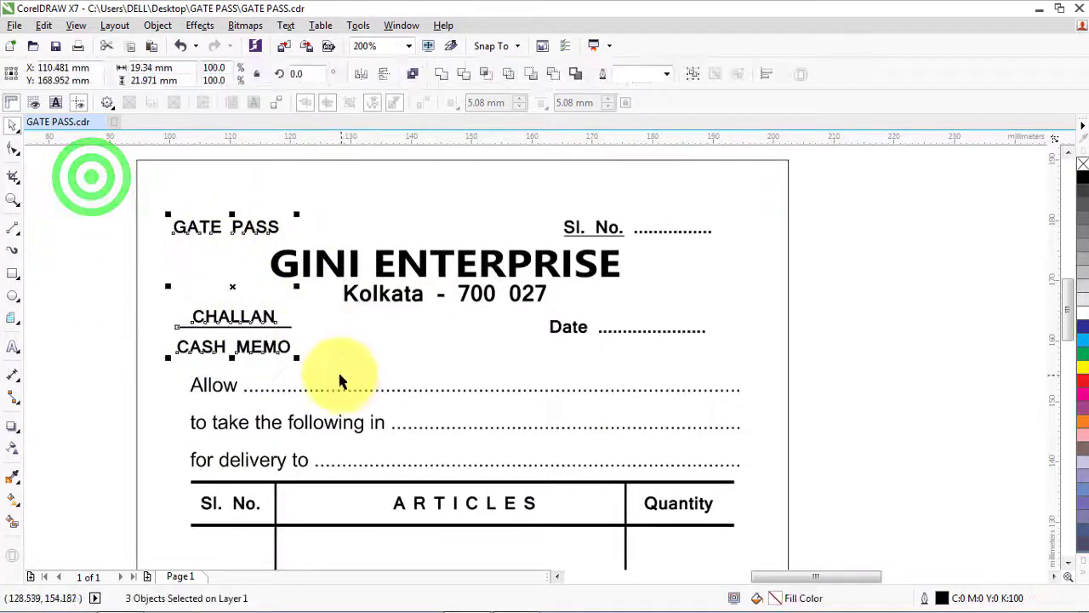
shift+click(255, 483)
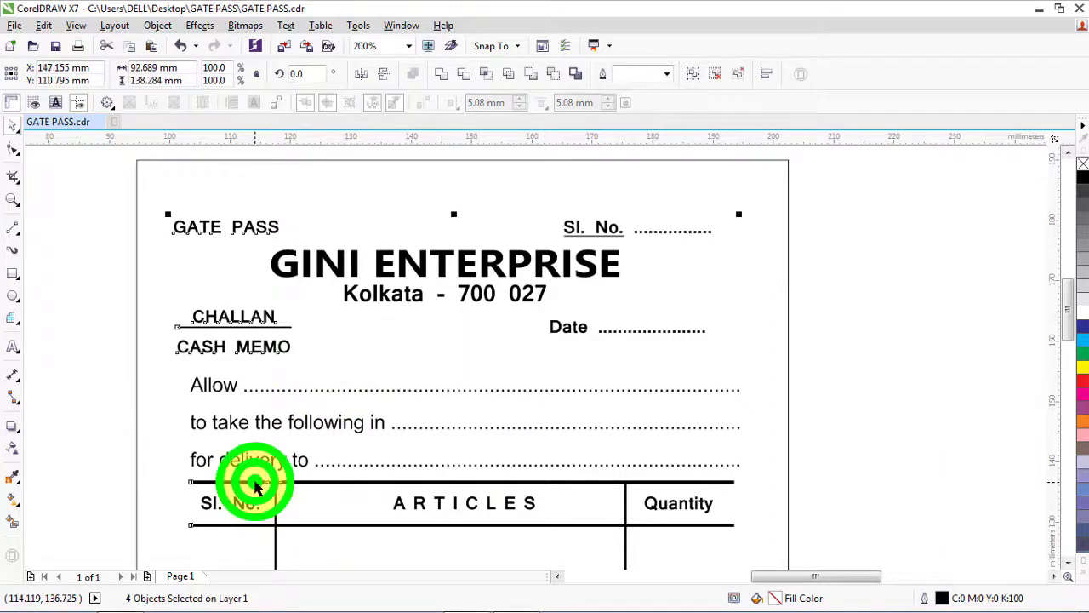
key(l)
click(44, 344)
Center the GINI ENTERPRISE heading horizontally over the articles table
click(400, 262)
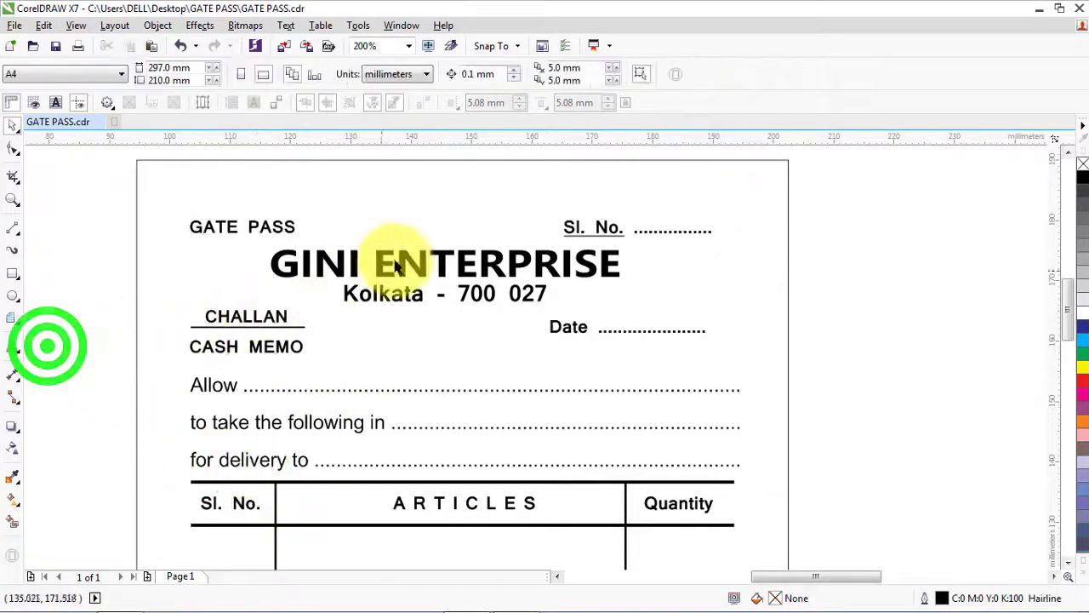
click(409, 269)
alt+click(401, 264)
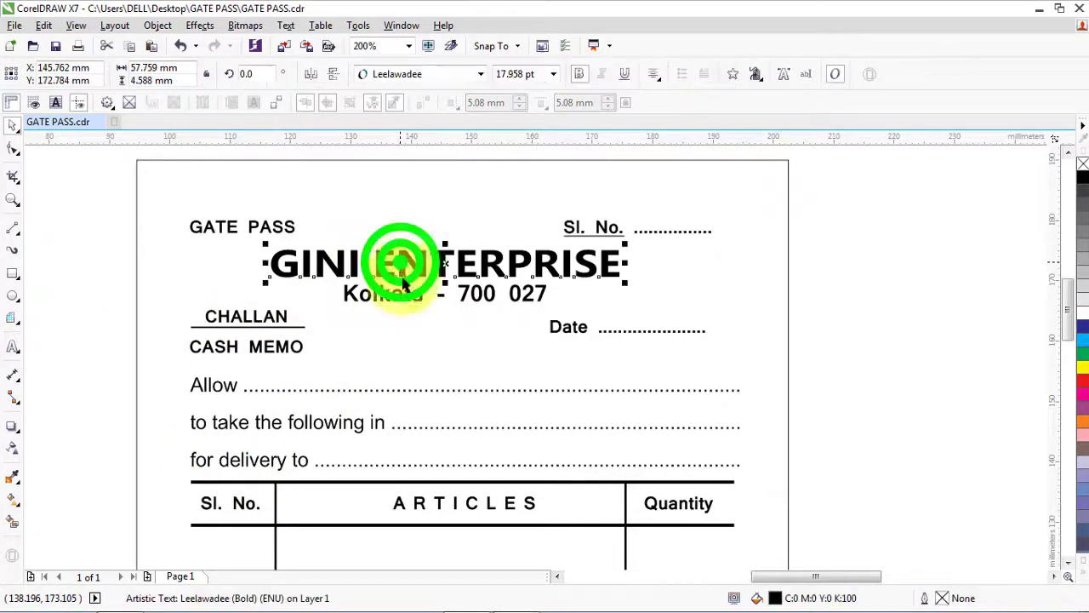
shift+click(414, 483)
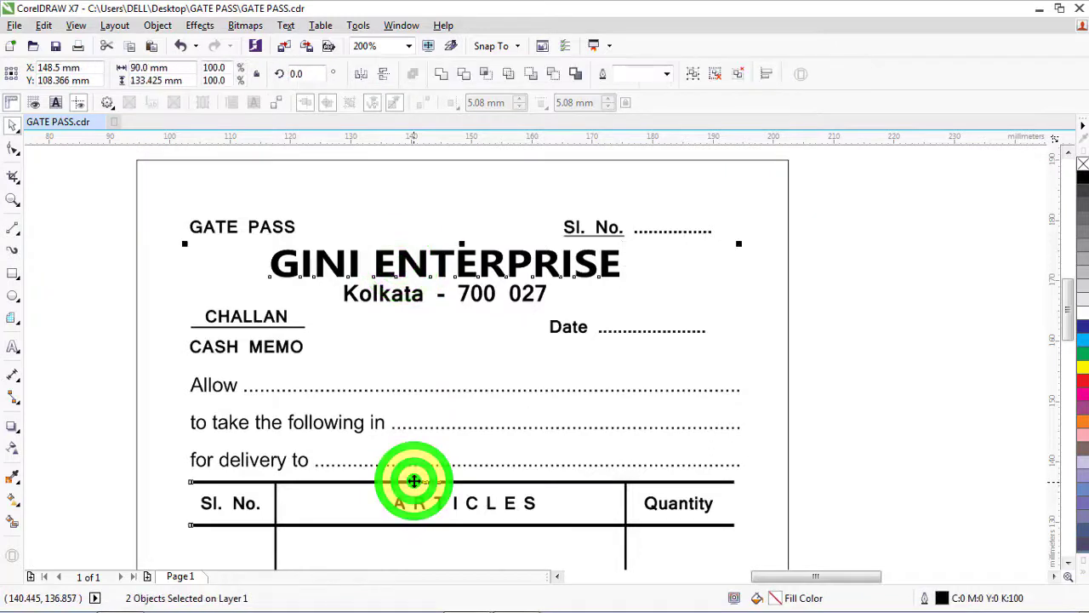
key(c)
click(85, 341)
Center the Kolkata - 700 027 line horizontally under the GINI ENTERPRISE heading
click(402, 289)
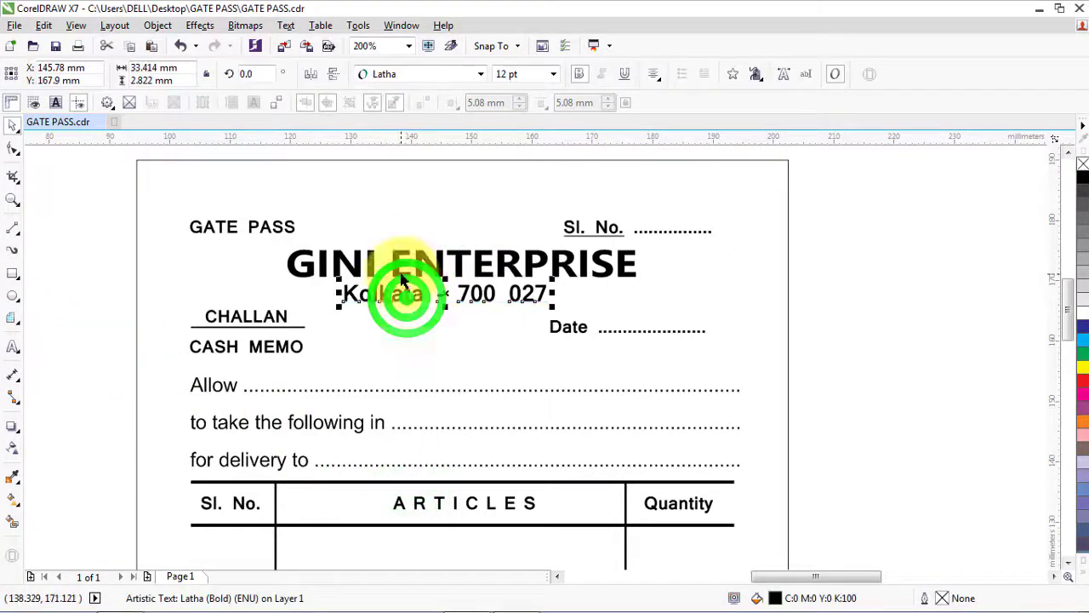
shift+click(406, 274)
key(c)
click(894, 219)
Right-align the Sl. No. line of the header with the right edge of the articles table
click(607, 228)
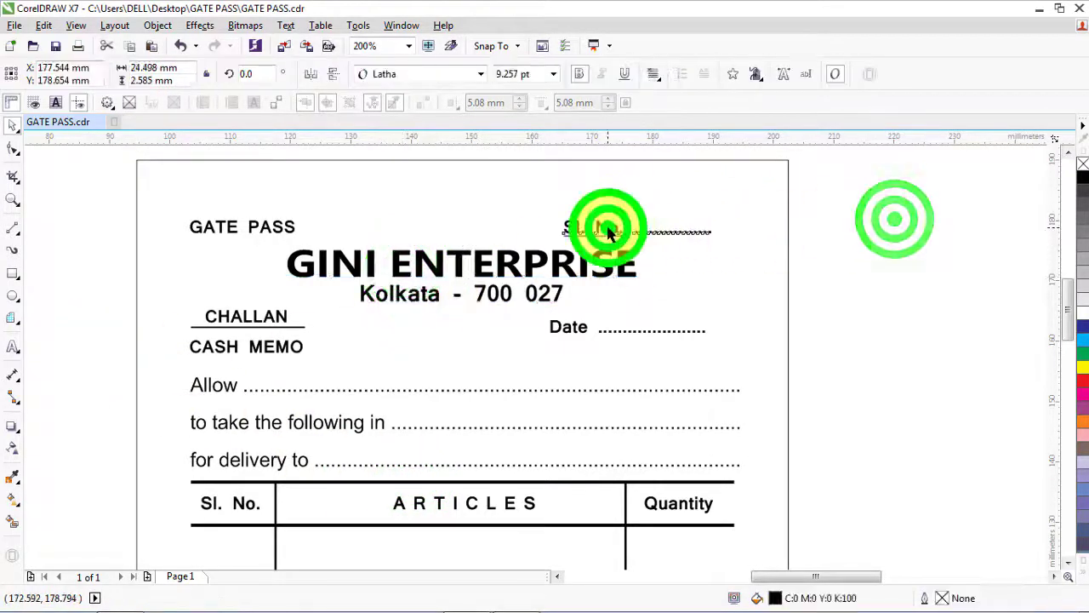
shift+click(630, 487)
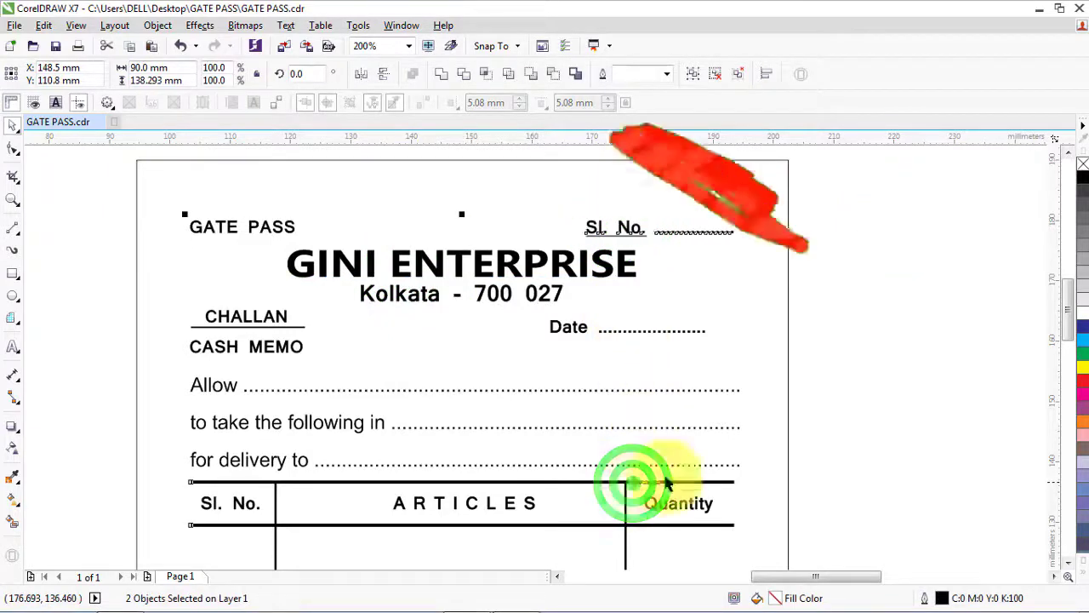
key(r)
click(899, 392)
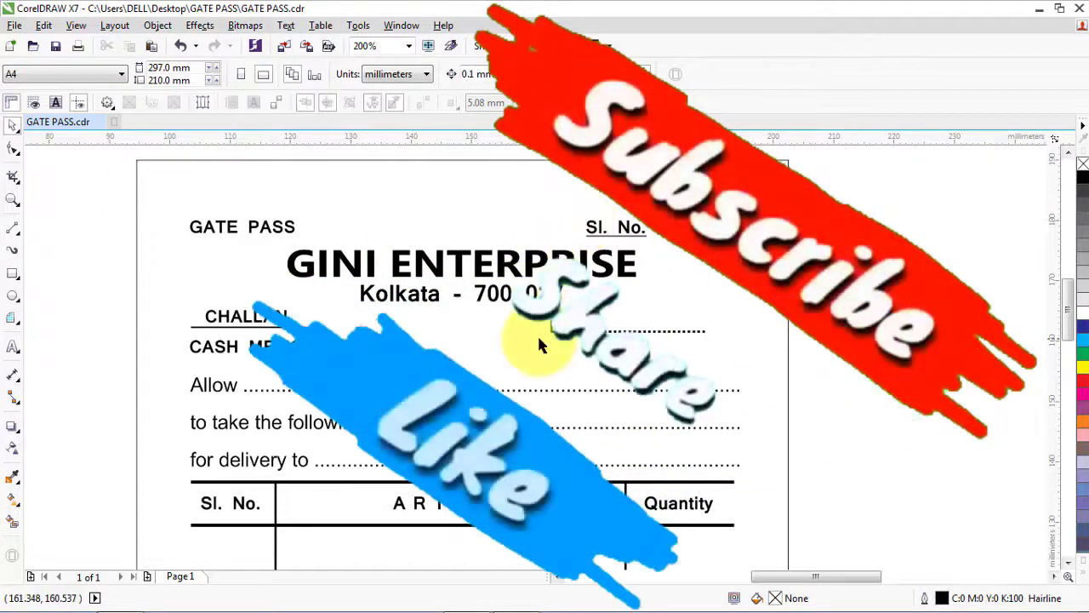
Center the Gate Keeper, Receiver and Manager text group horizontally with the articles table, bringing it into the pass footer
scroll(384, 159, down, 2)
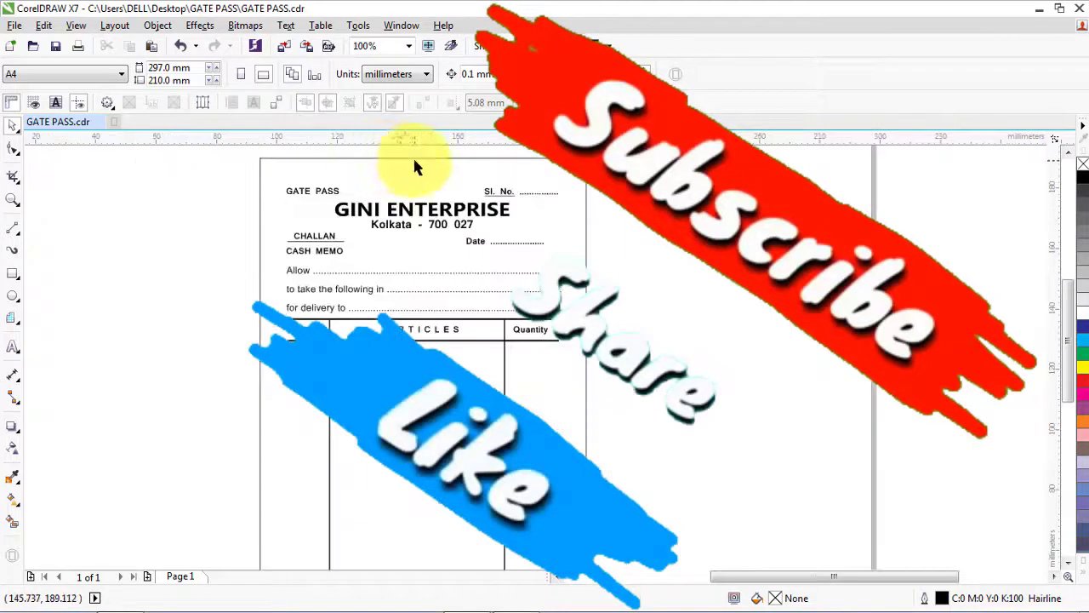
scroll(449, 379, up, 1)
scroll(330, 316, down, 1)
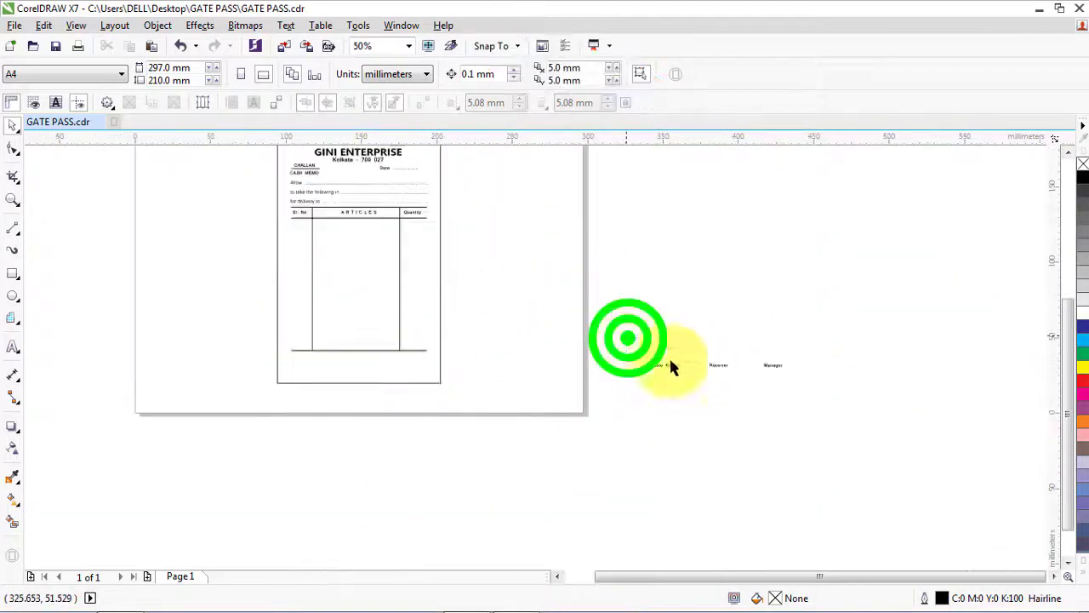
drag(669, 366, 808, 414)
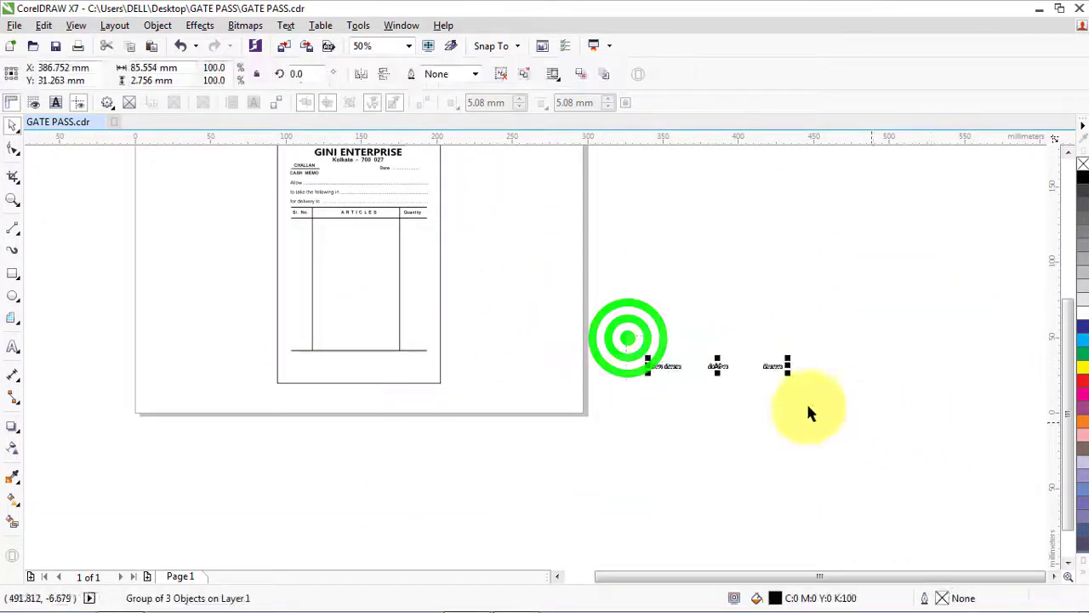
shift+click(386, 356)
key(c)
click(663, 356)
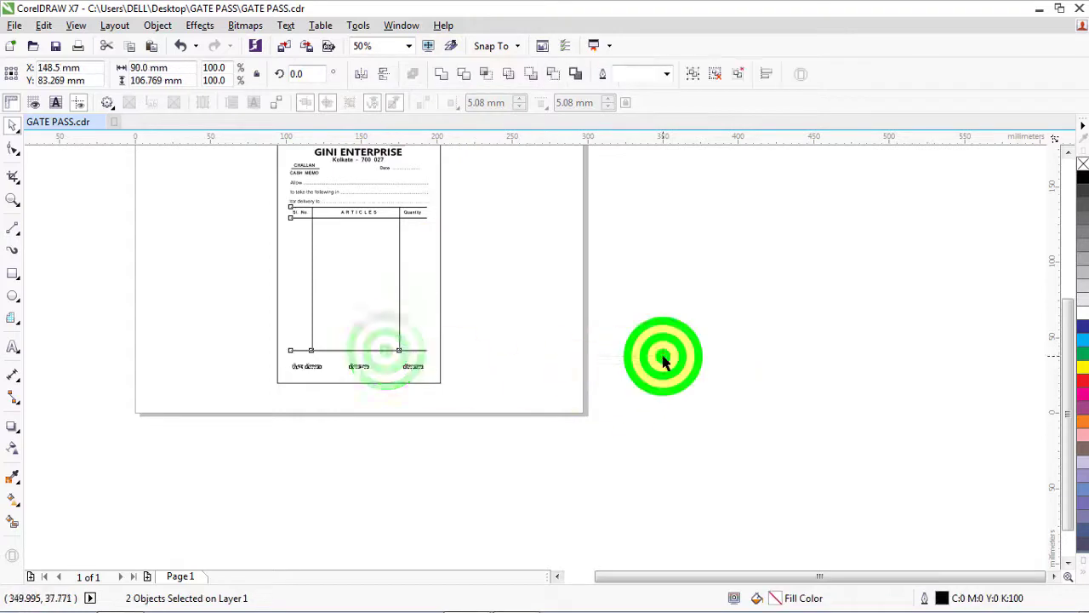
Review the whole gate pass together with the MATTER, PAPER SIZE and GATE PASS SIZE caption above it
scroll(313, 248, down, 1)
click(11, 201)
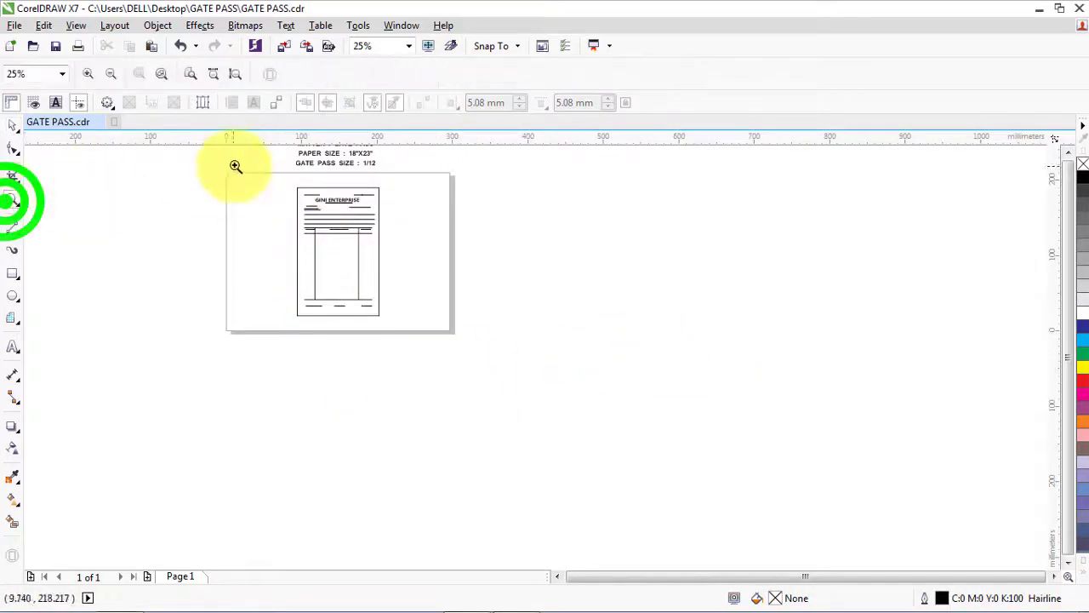
drag(286, 152, 389, 323)
click(11, 126)
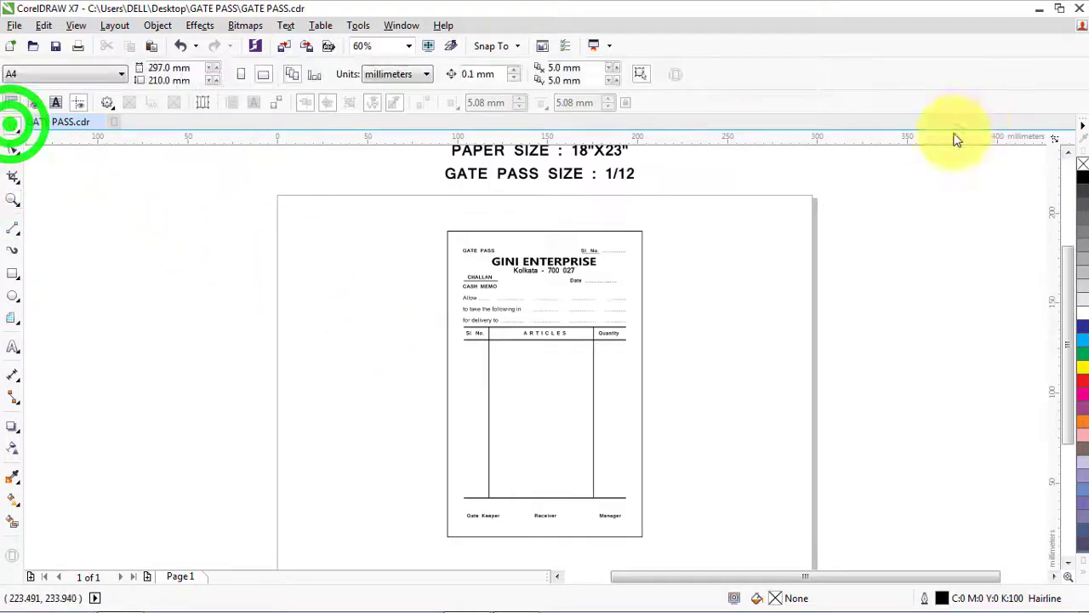
click(1069, 153)
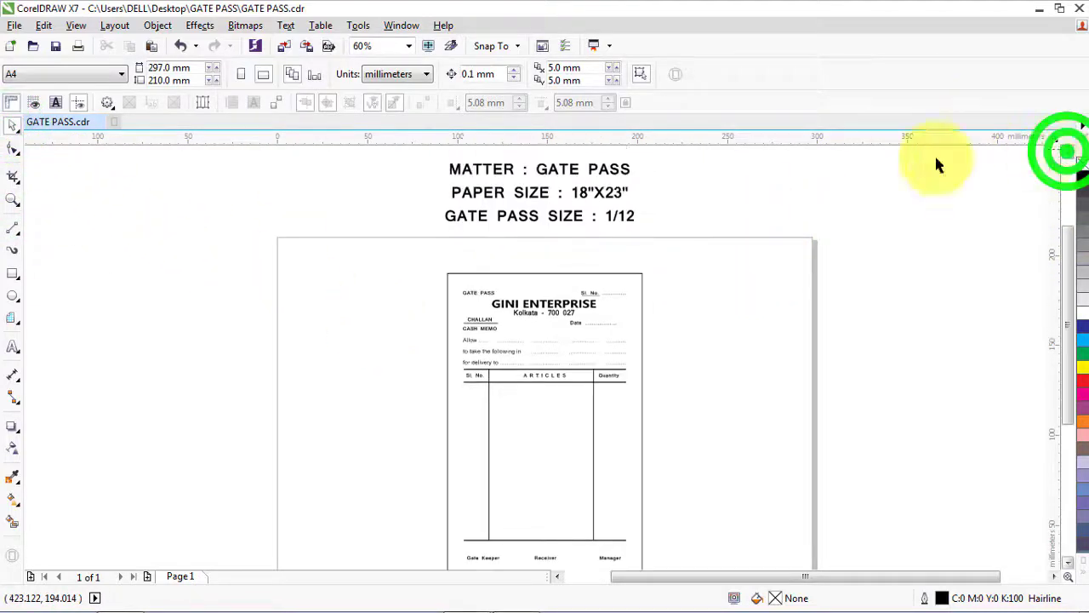
click(13, 198)
drag(435, 158, 653, 523)
click(11, 130)
click(126, 284)
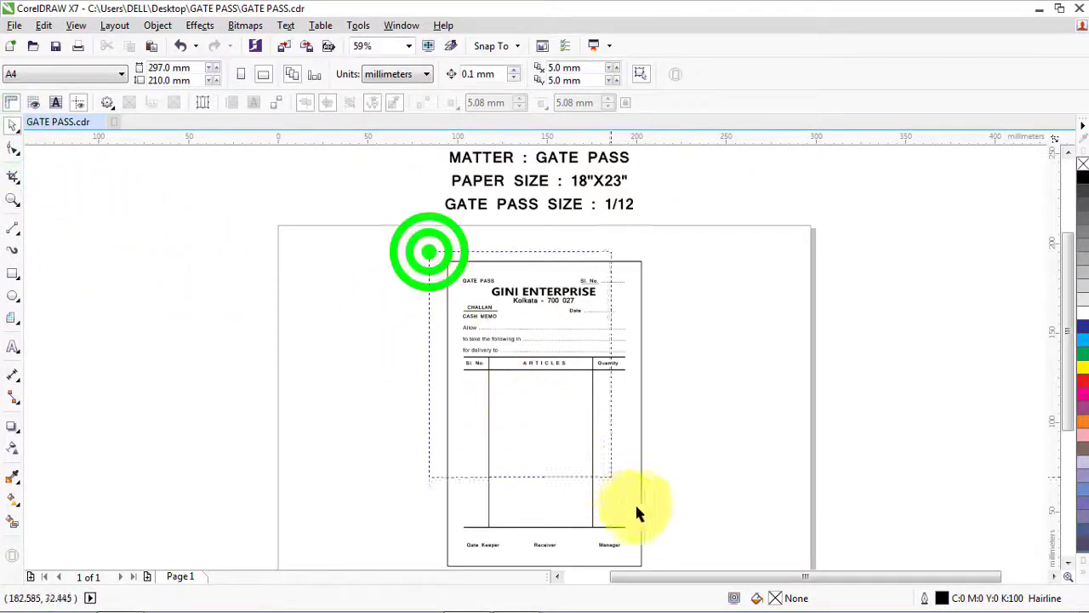
Select the entire gate pass and open the position settings of the Transformations docker
drag(638, 513, 680, 562)
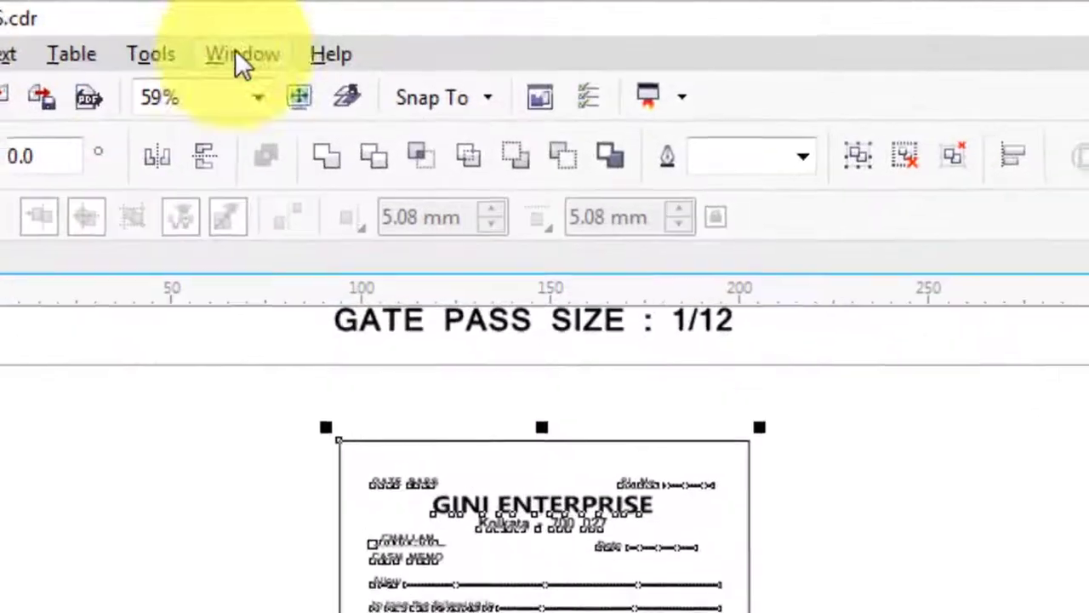
click(401, 25)
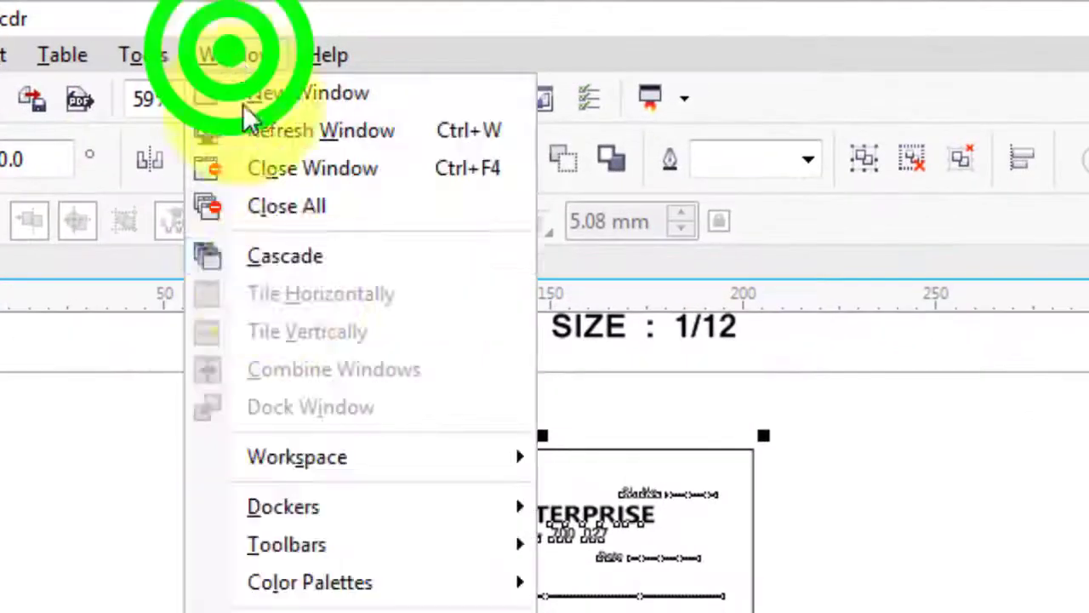
click(286, 505)
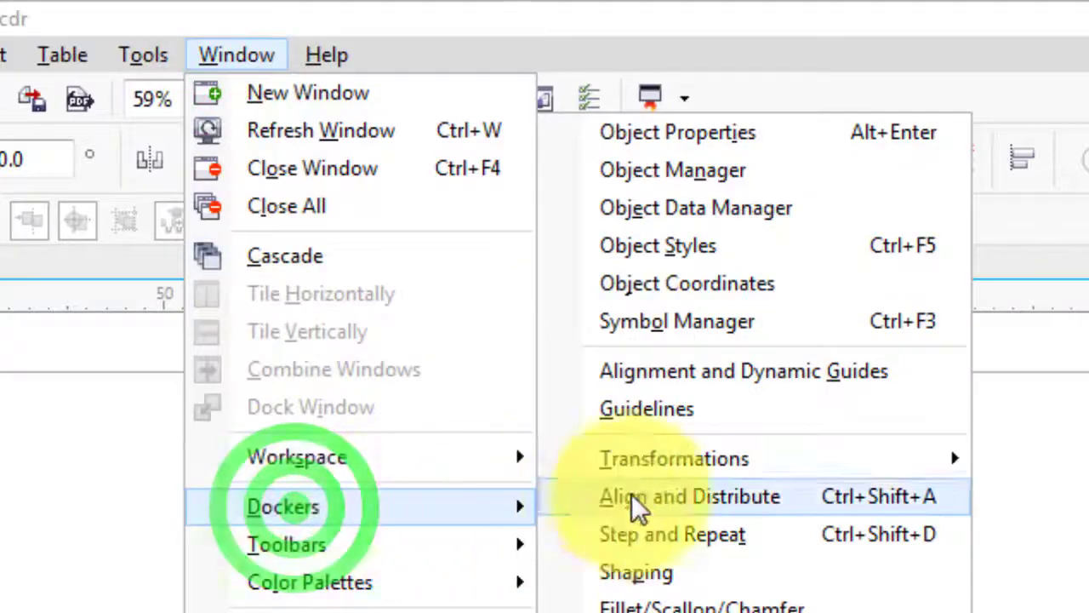
click(661, 463)
click(1062, 459)
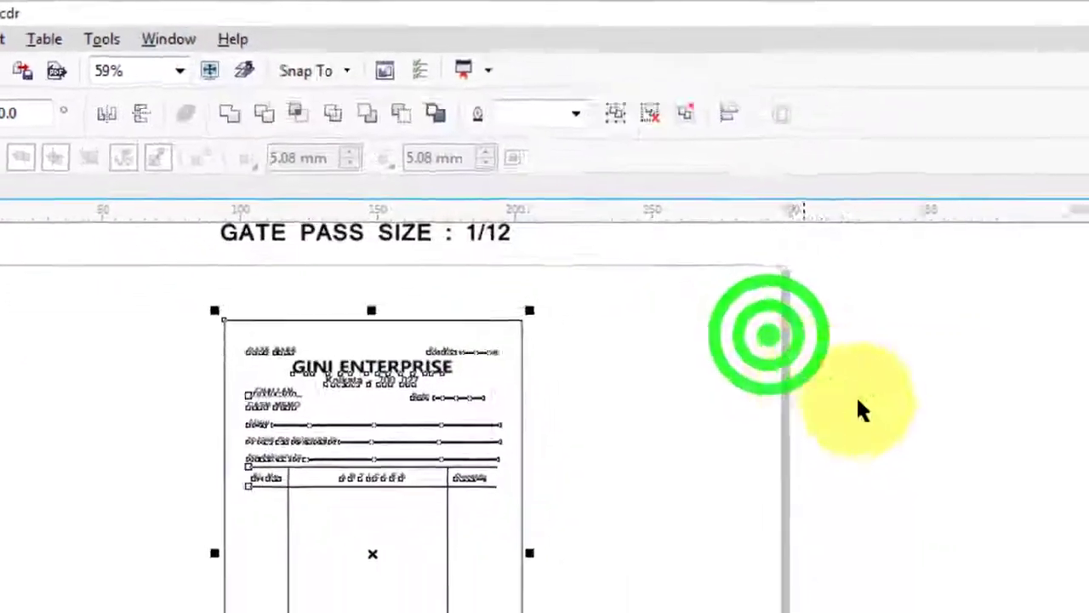
click(1060, 229)
Place one copy of the entire gate pass directly to its right, using a relative horizontal offset of 108 mm
click(645, 370)
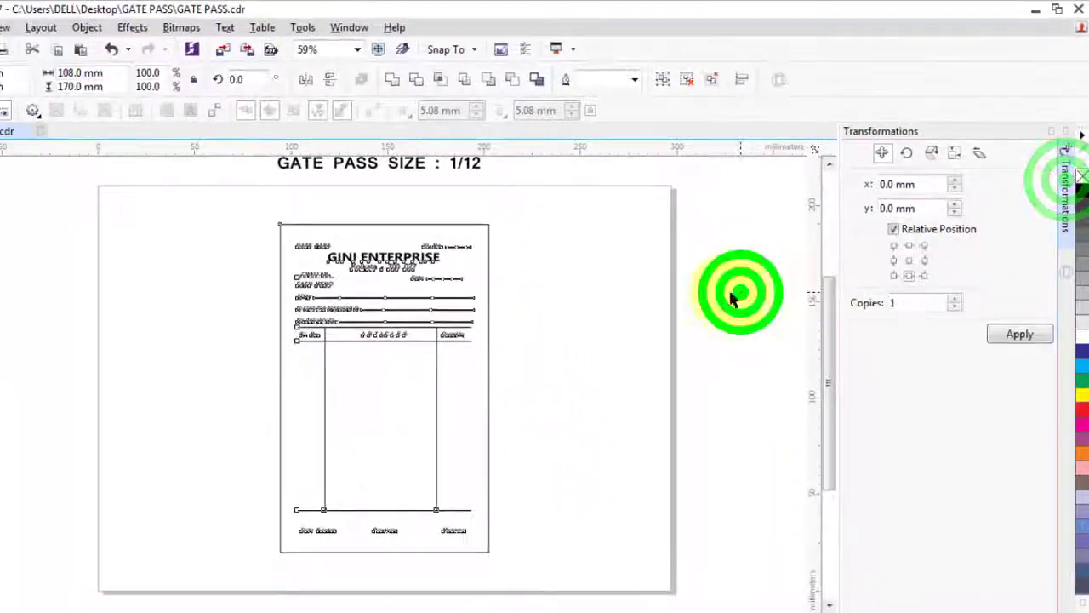
drag(230, 219, 552, 582)
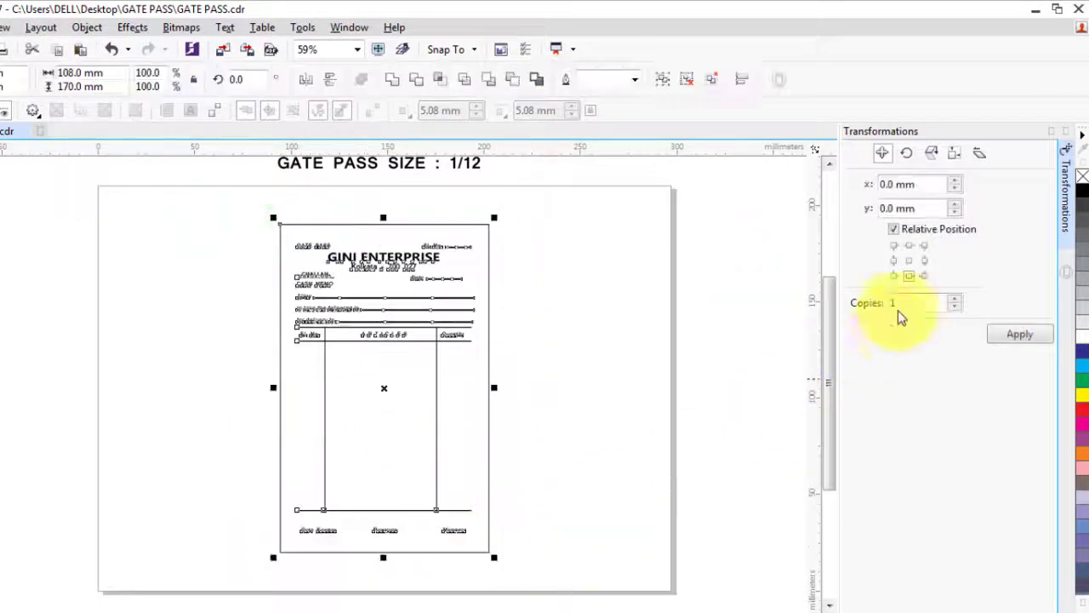
click(924, 260)
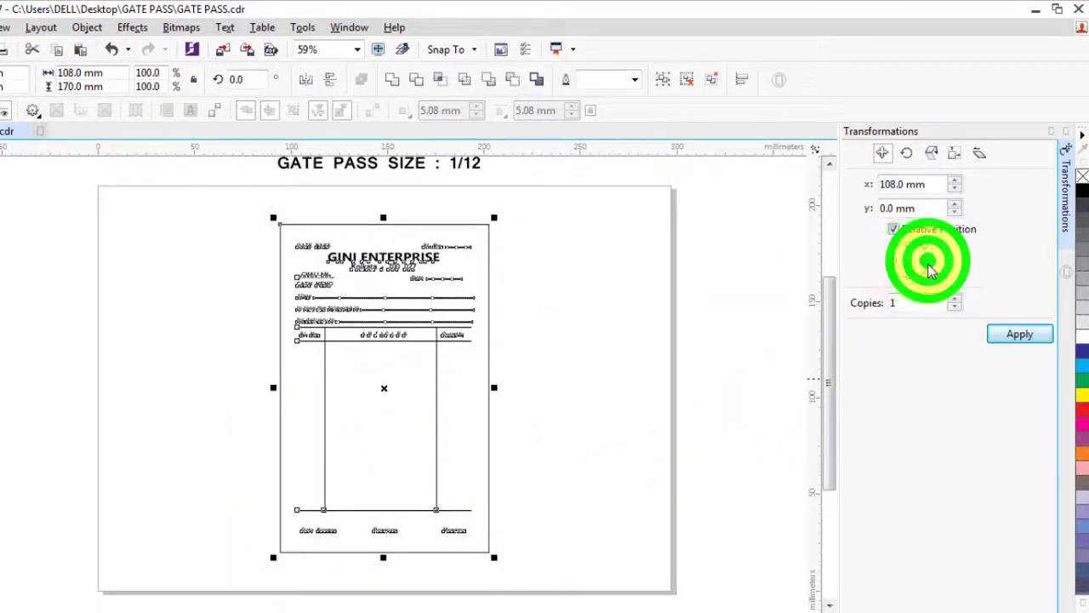
click(1009, 334)
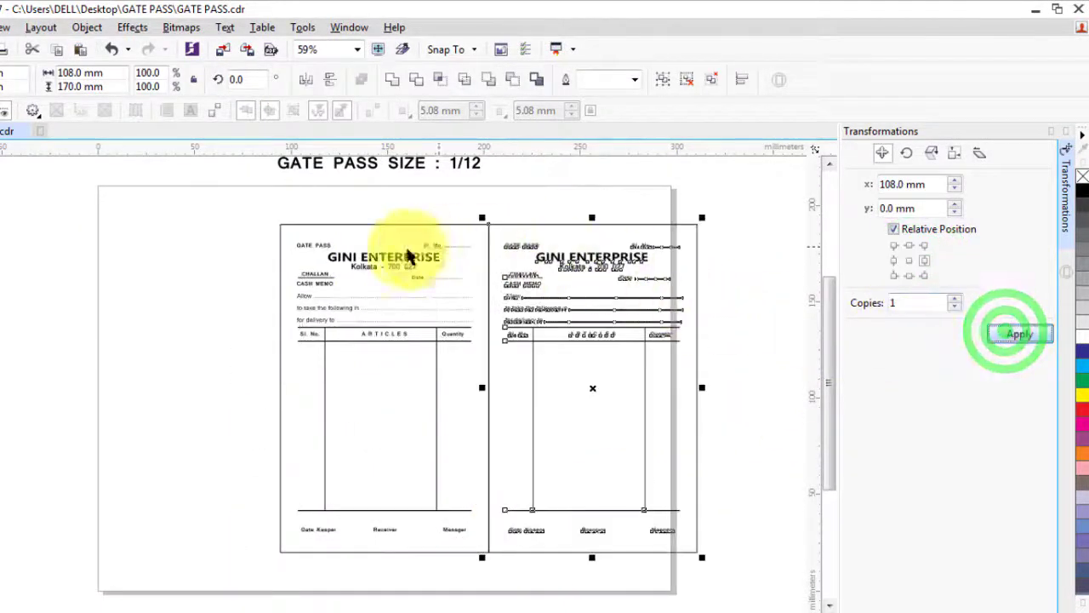
Group the two gate passes and center the group on the page
drag(246, 213, 747, 578)
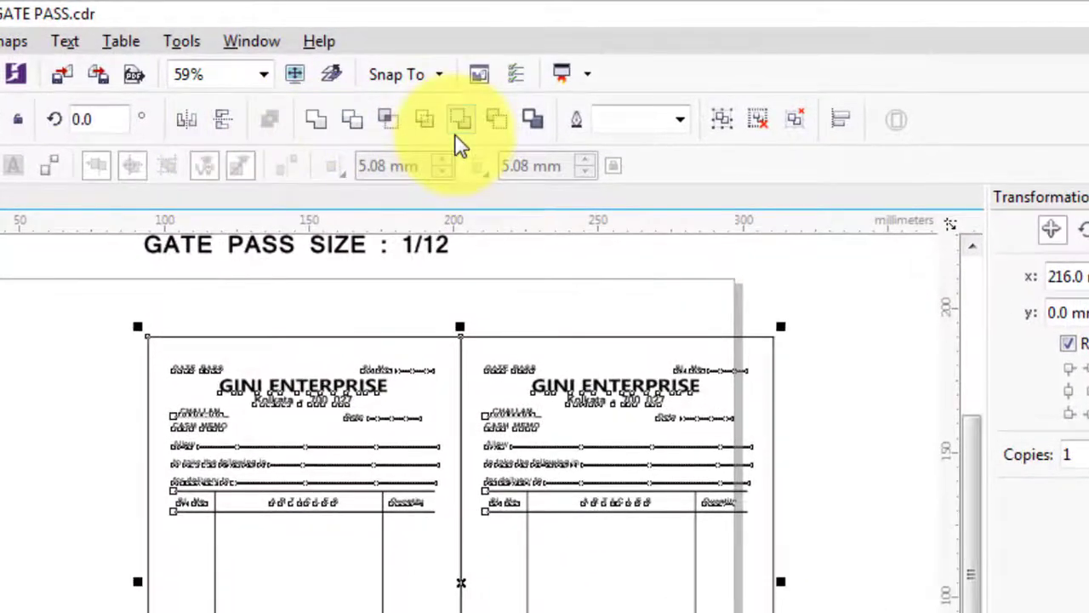
click(721, 114)
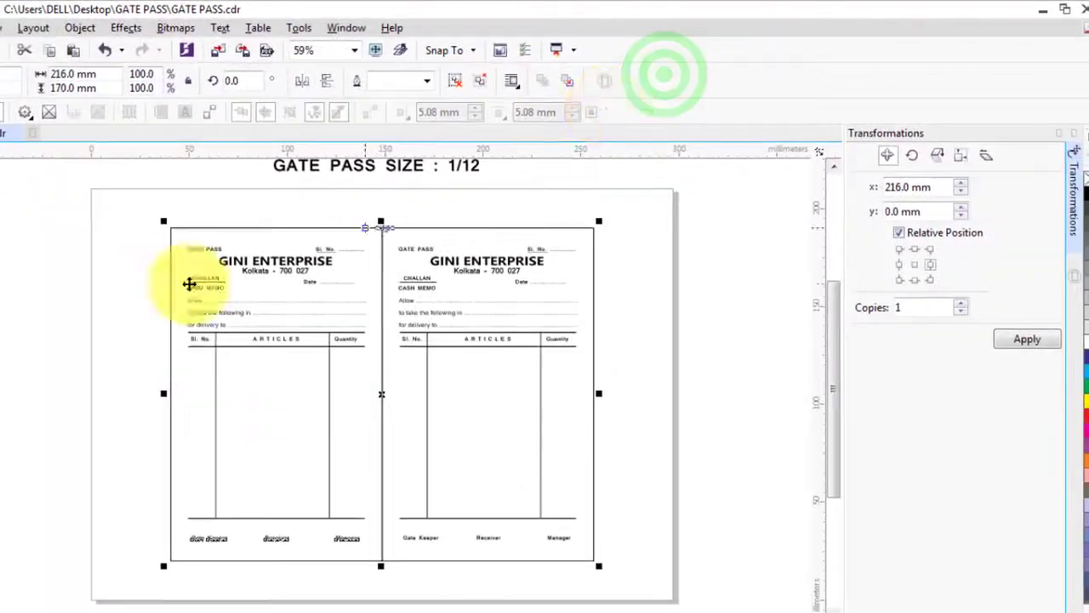
click(34, 277)
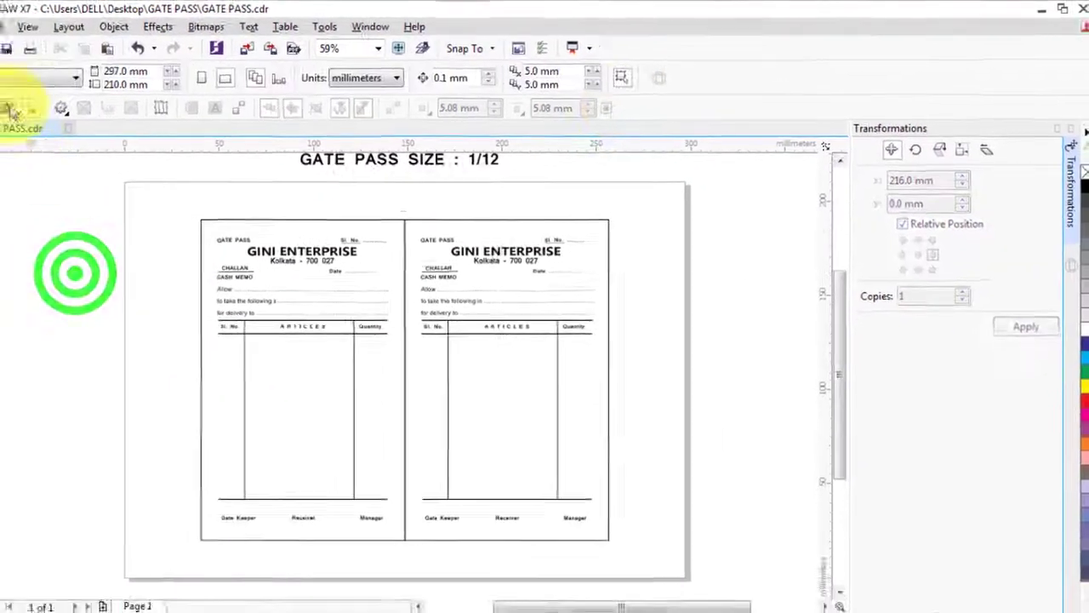
Set the page size to A4 in landscape orientation
click(51, 75)
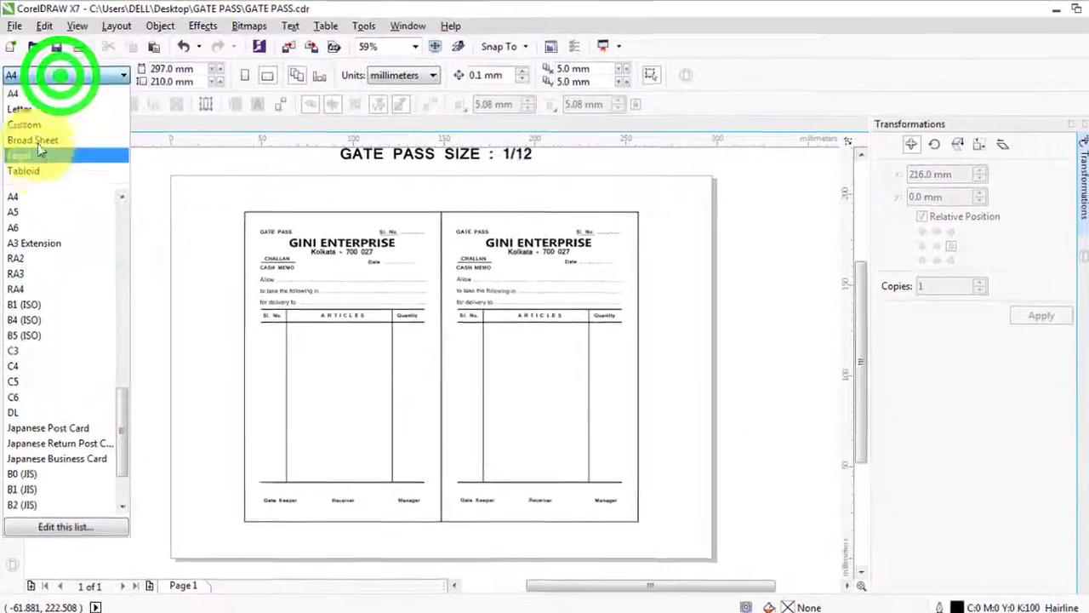
click(25, 93)
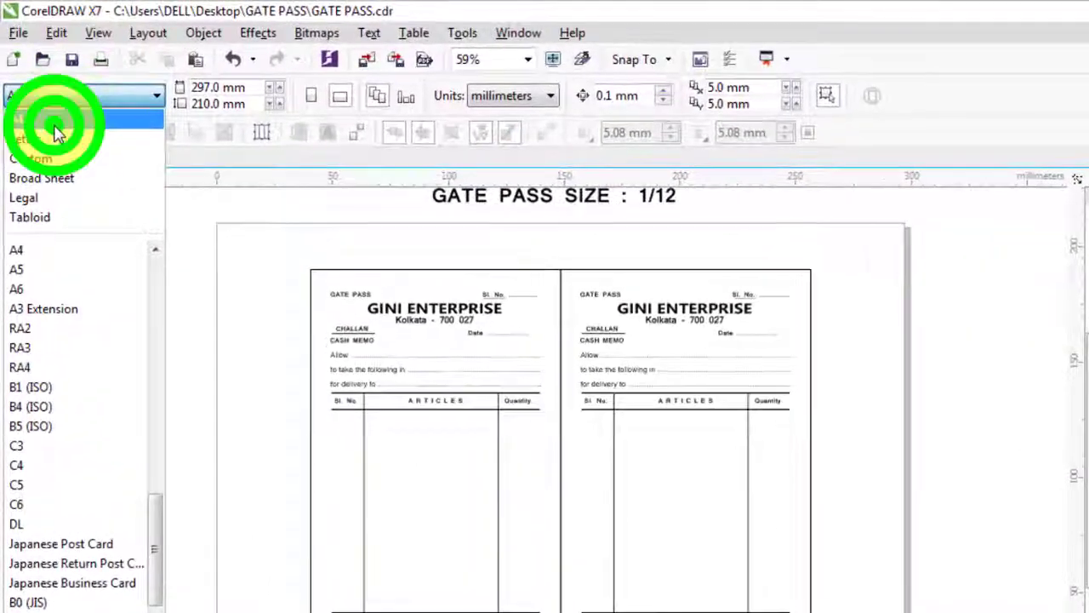
click(149, 291)
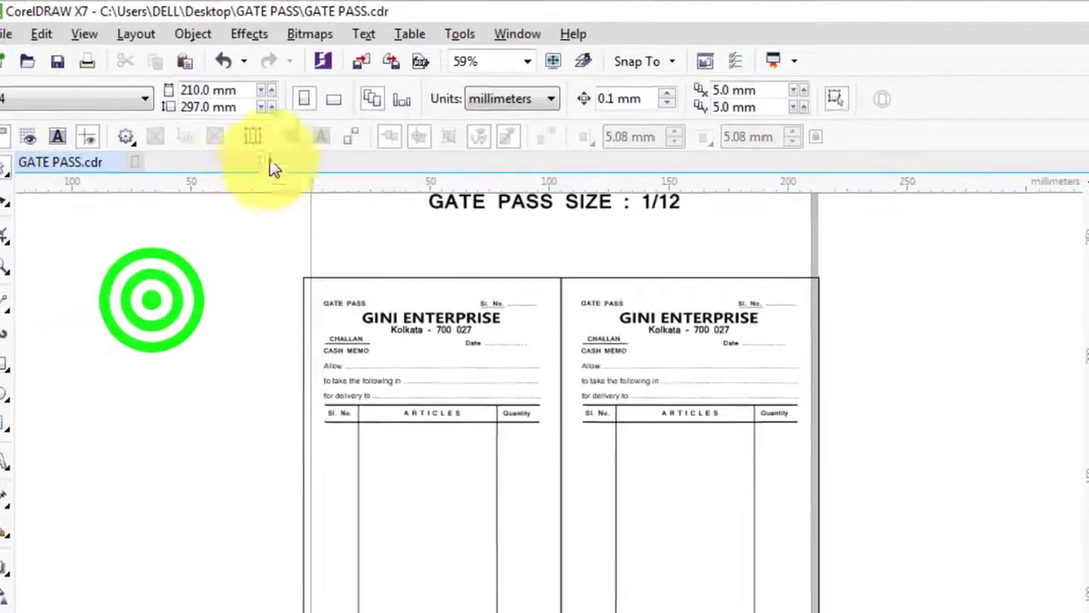
click(340, 95)
click(208, 243)
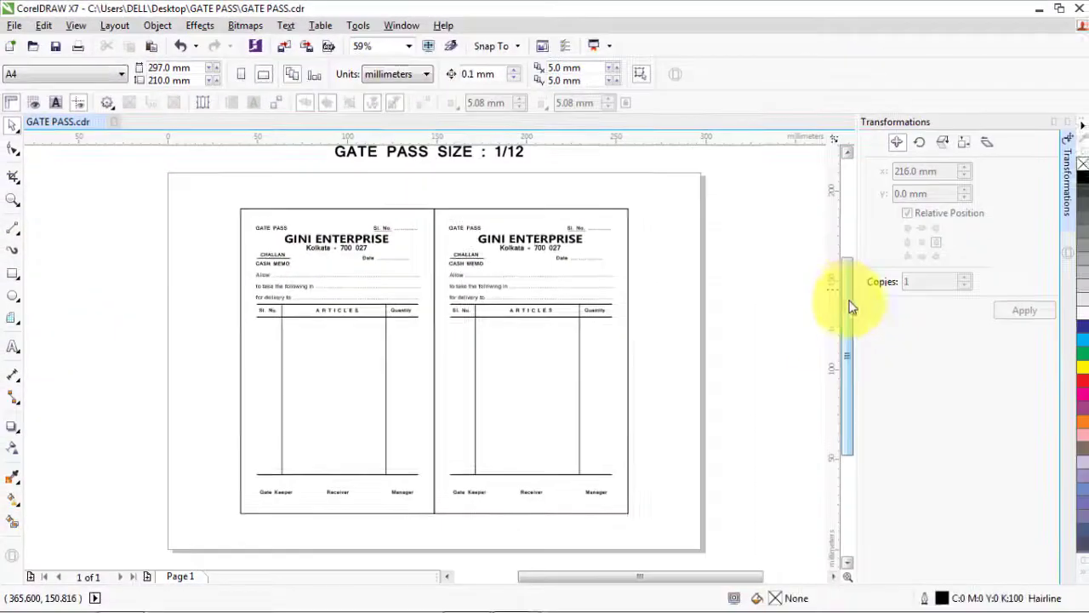
Move the MATTER, PAPER SIZE and GATE PASS SIZE caption straight down, closer to the two gate passes
drag(849, 301, 839, 252)
drag(261, 193, 622, 275)
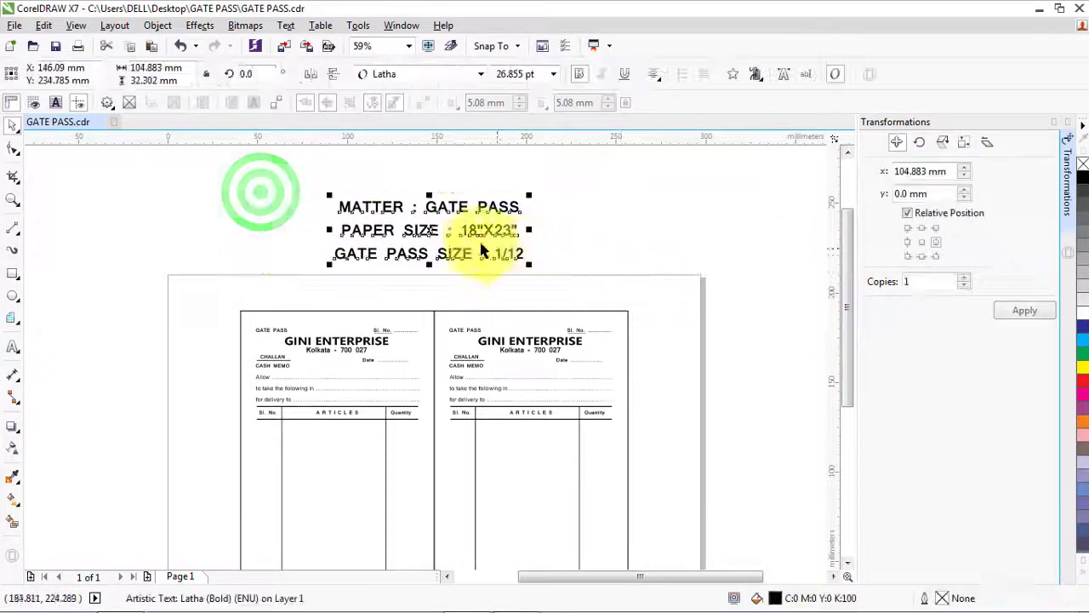
drag(432, 232, 432, 264)
drag(844, 266, 855, 307)
click(90, 220)
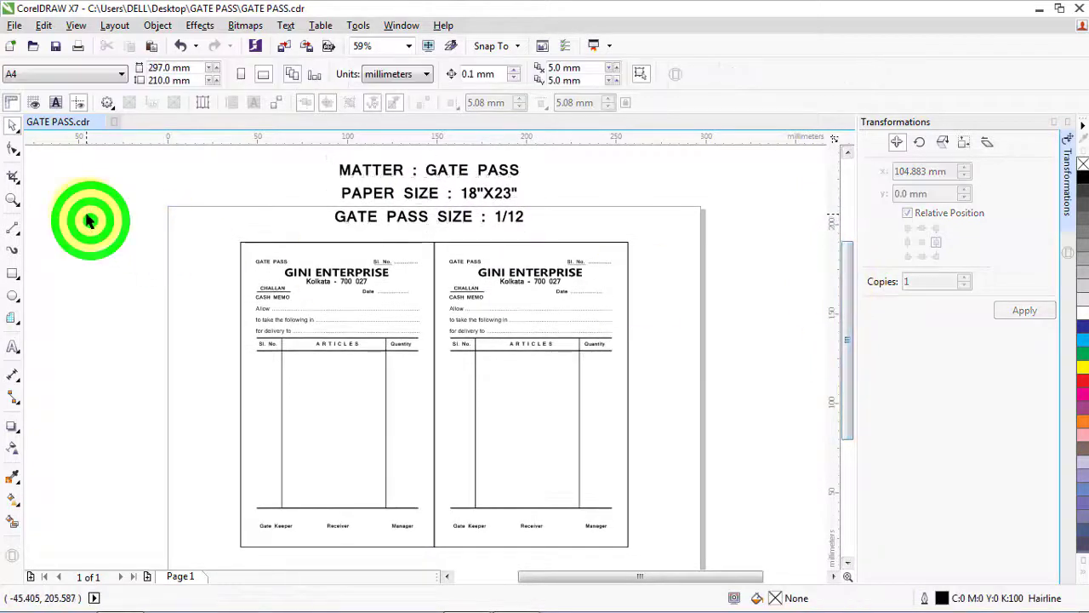